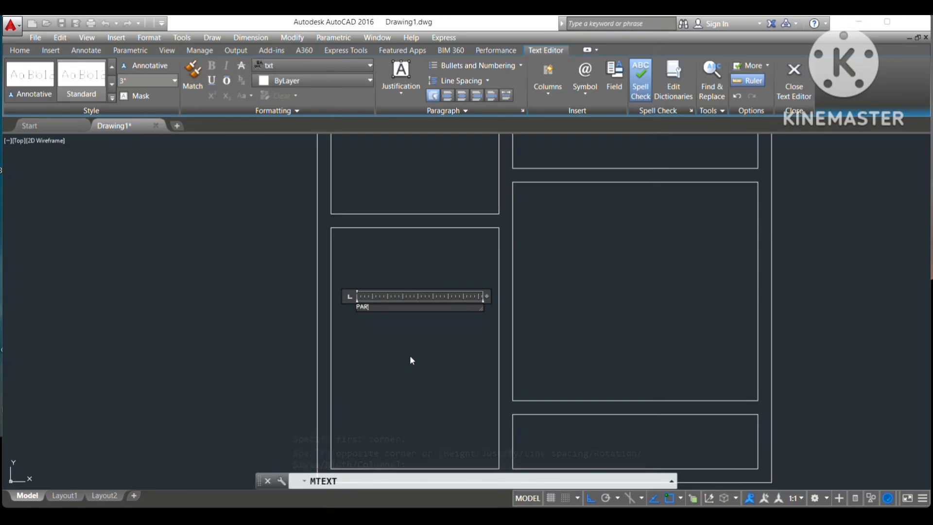
Complete the PARKING label in the lower-left room and set its text height to 10".
{"action": "type", "text": "RKING"}
{"action": "left_click", "coordinate": [410, 361]}
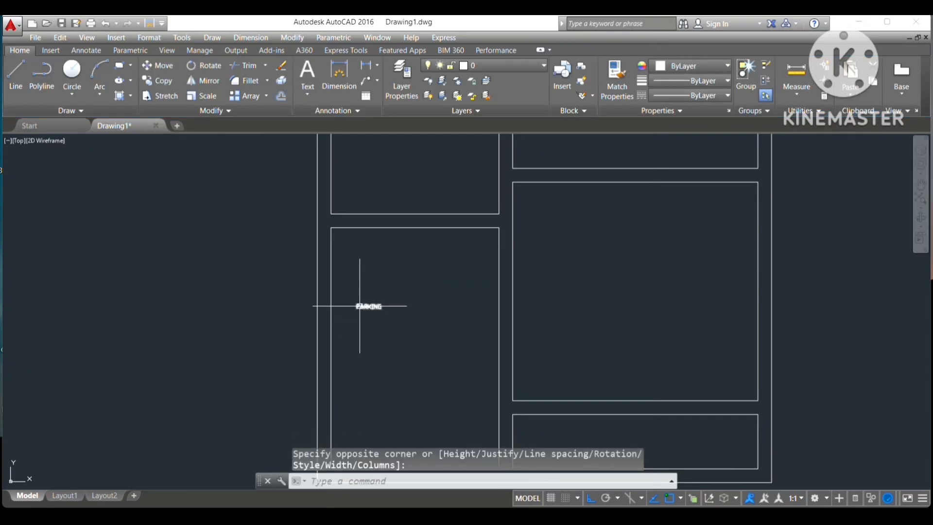
{"action": "scroll", "coordinate": [367, 306], "scroll_direction": "up", "scroll_amount": 2}
{"action": "left_click", "coordinate": [379, 308]}
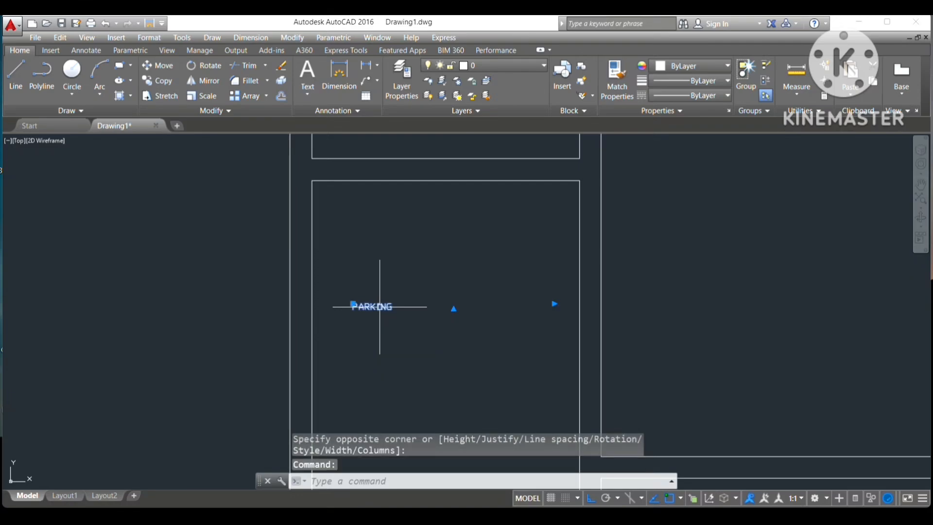
{"action": "right_click", "coordinate": [380, 310]}
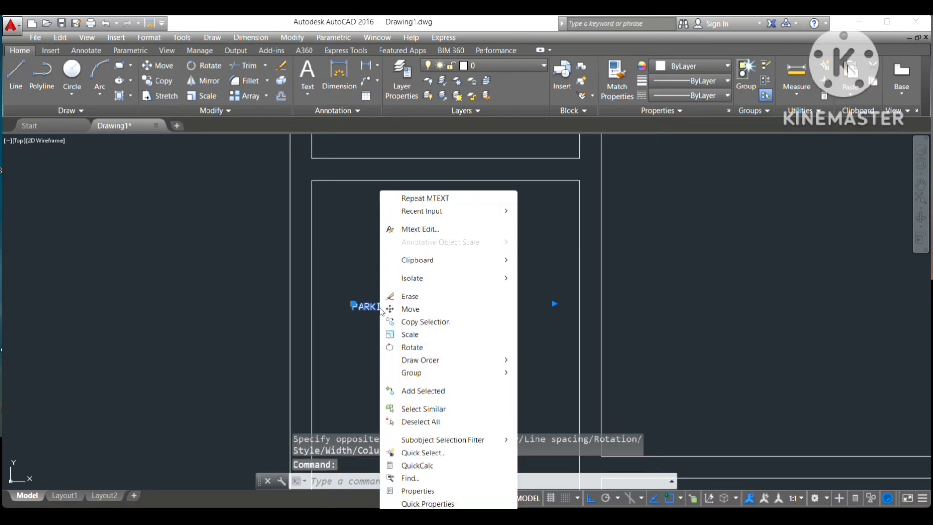
{"action": "left_click", "coordinate": [426, 503]}
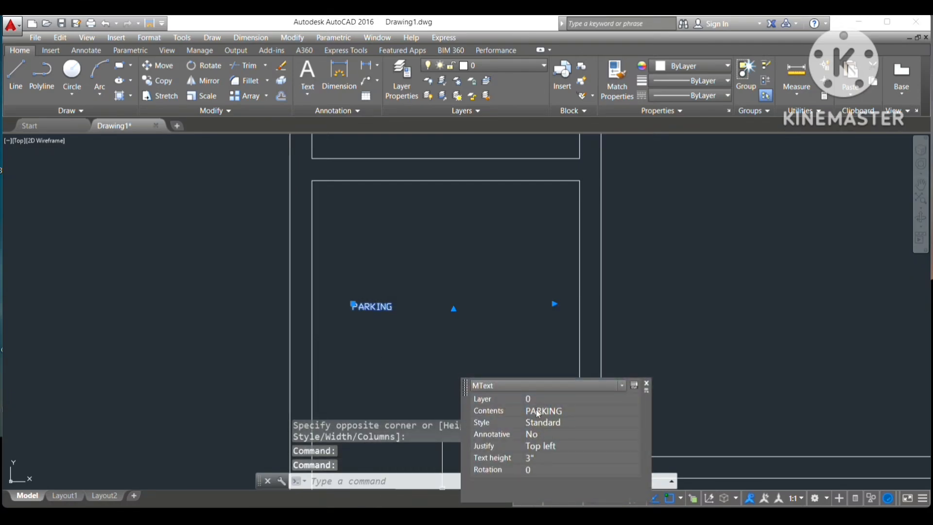
{"action": "left_click", "coordinate": [538, 456]}
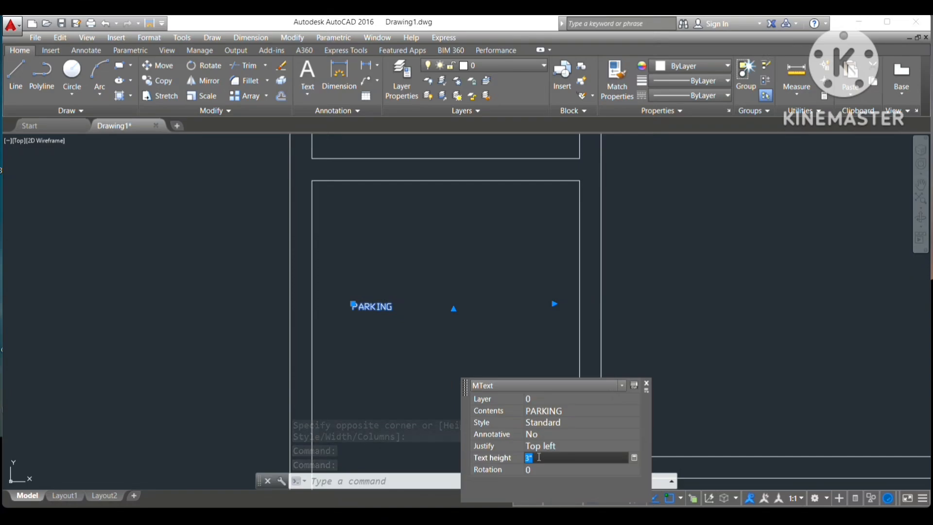
{"action": "type", "text": "10"}
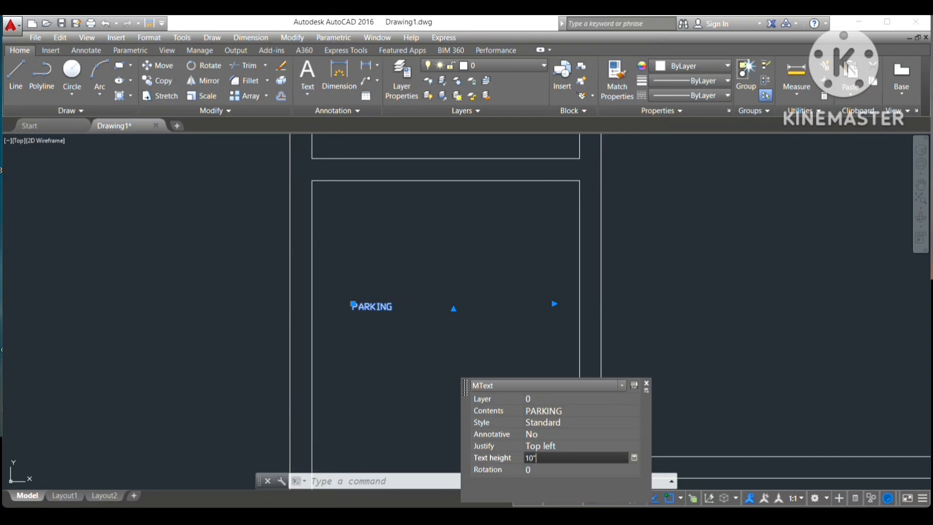
{"action": "key", "text": "Tab"}
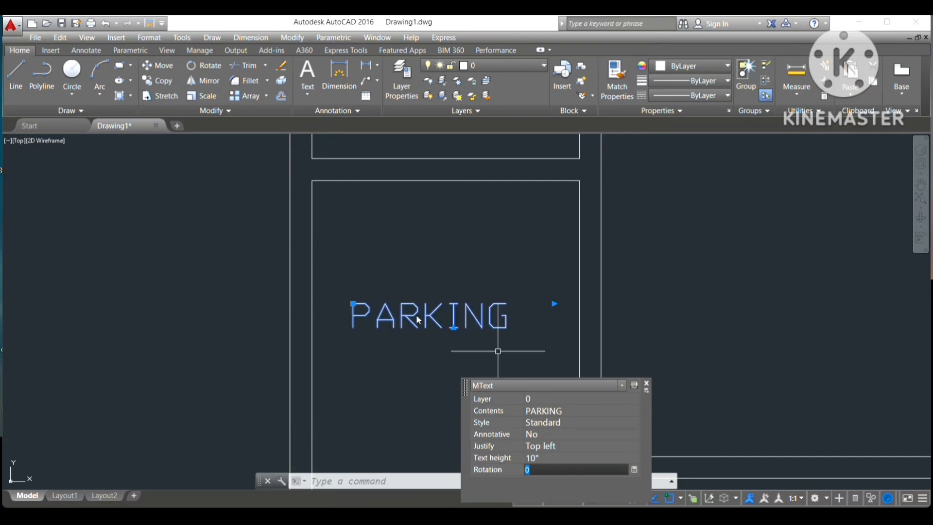
{"action": "left_click", "coordinate": [389, 341]}
{"action": "key", "text": "Escape"}
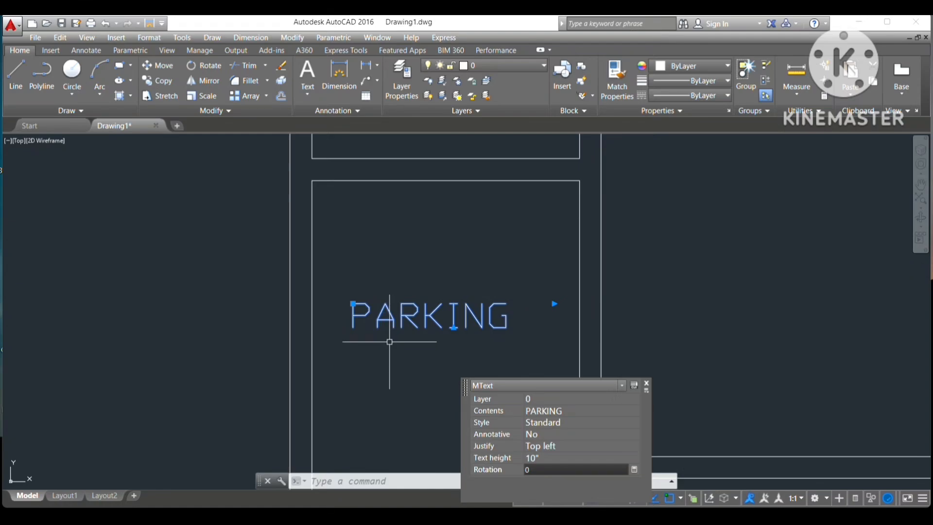
{"action": "key", "text": "Escape"}
Copy the PARKING label horizontally into the large room on the right side of the plan.
{"action": "scroll", "coordinate": [392, 340], "scroll_direction": "down", "scroll_amount": 6}
{"action": "scroll", "coordinate": [396, 342], "scroll_direction": "up", "scroll_amount": 2}
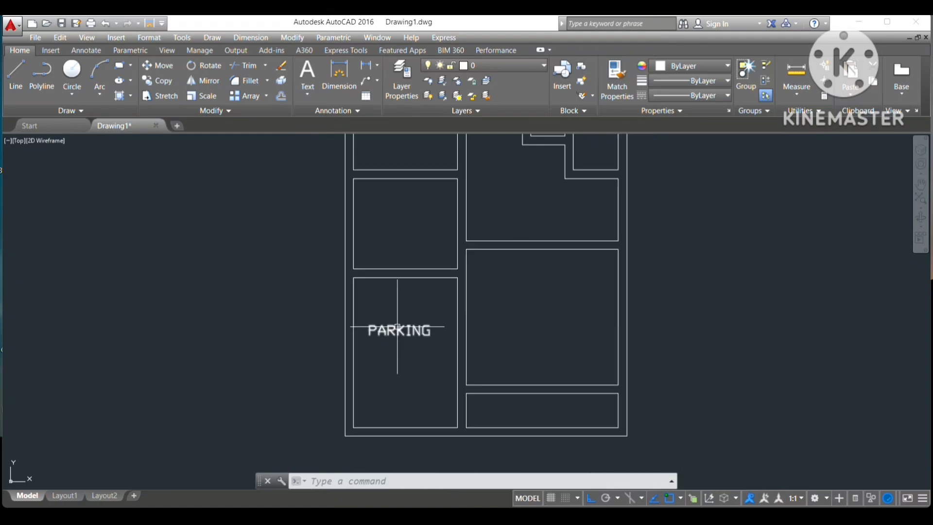
{"action": "left_click", "coordinate": [398, 327]}
{"action": "right_click", "coordinate": [398, 327]}
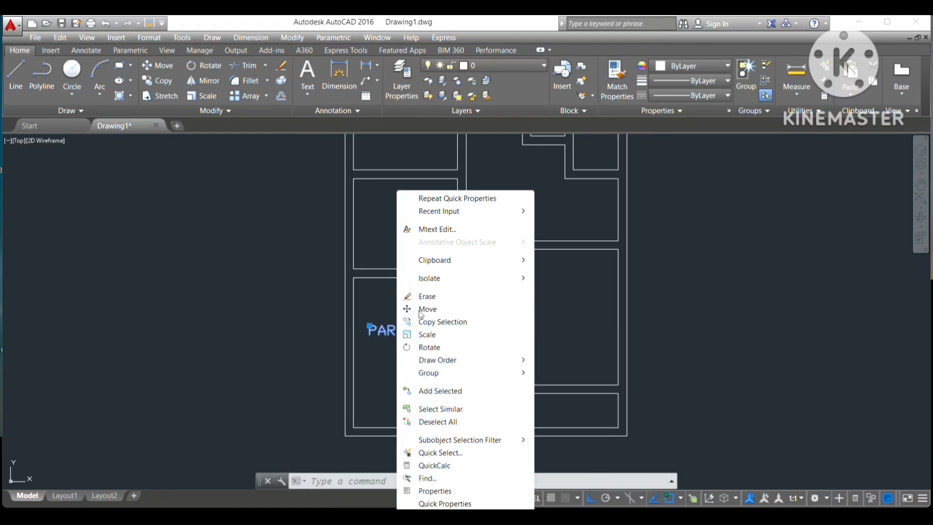
{"action": "left_click", "coordinate": [430, 322]}
{"action": "left_click", "coordinate": [369, 335]}
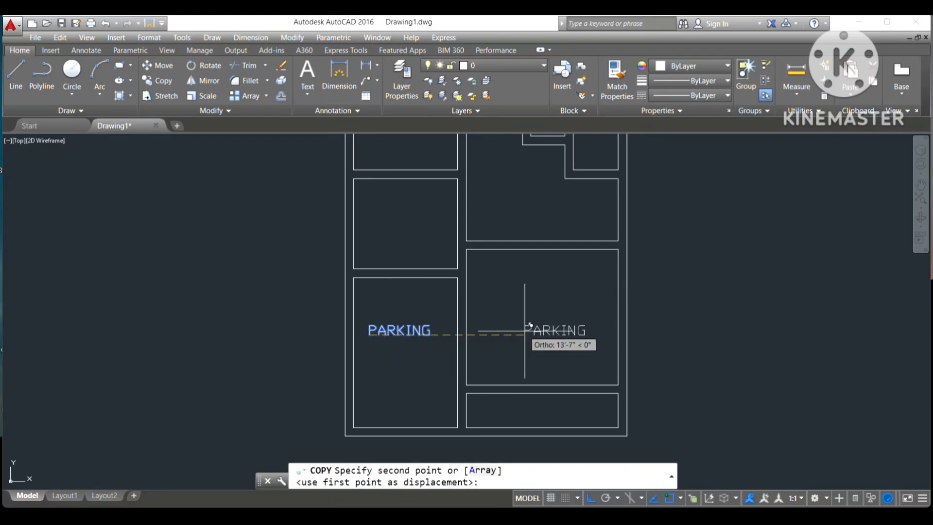
{"action": "left_click", "coordinate": [516, 320]}
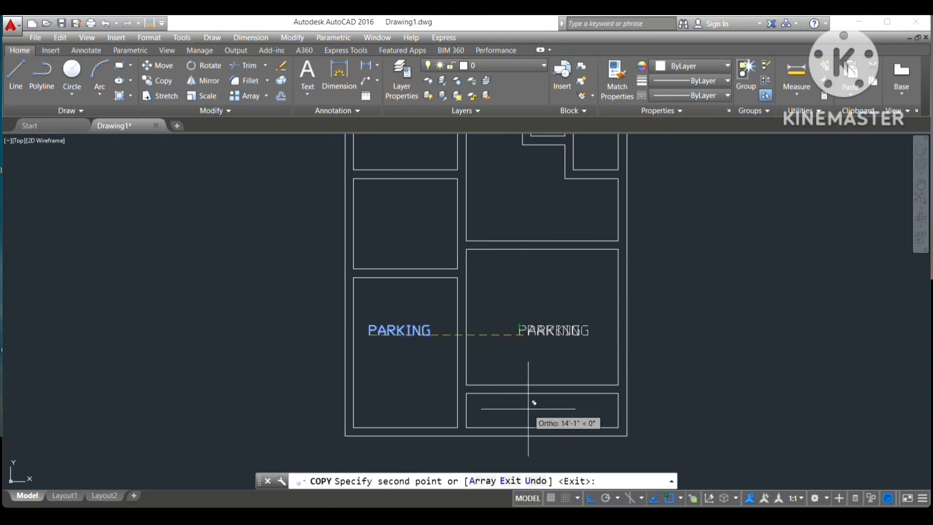
{"action": "key", "text": "Escape"}
Copy the lower-left PARKING label straight up into the two rooms above it.
{"action": "left_click", "coordinate": [382, 330]}
{"action": "right_click", "coordinate": [382, 334]}
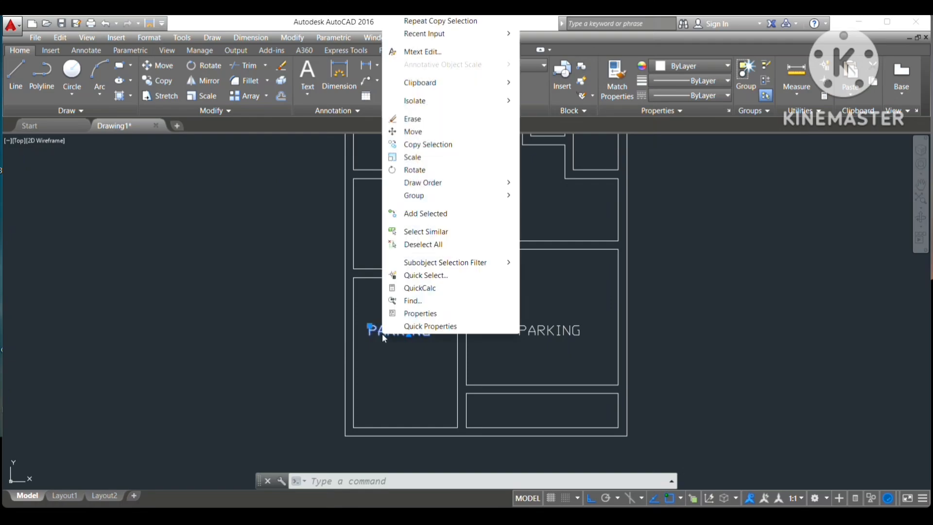
{"action": "left_click", "coordinate": [415, 147]}
{"action": "middle_click_drag", "start_coordinate": [399, 244], "coordinate": [417, 342]}
{"action": "left_click", "coordinate": [417, 424]}
{"action": "left_click", "coordinate": [416, 323]}
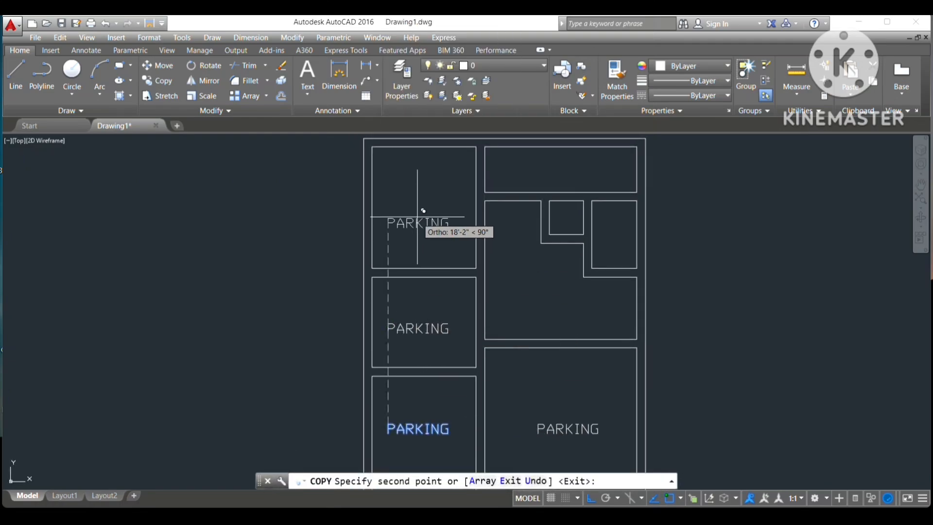
{"action": "left_click", "coordinate": [422, 201]}
{"action": "key", "text": "Return"}
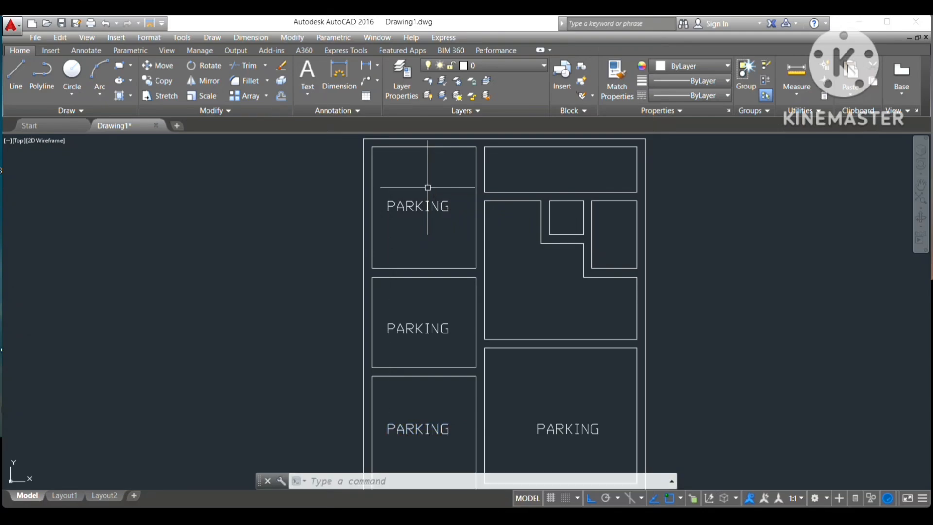
Copy the large right room's PARKING label vertically into the top-right room and the narrow bottom-right space.
{"action": "left_click", "coordinate": [570, 426]}
{"action": "right_click", "coordinate": [570, 426]}
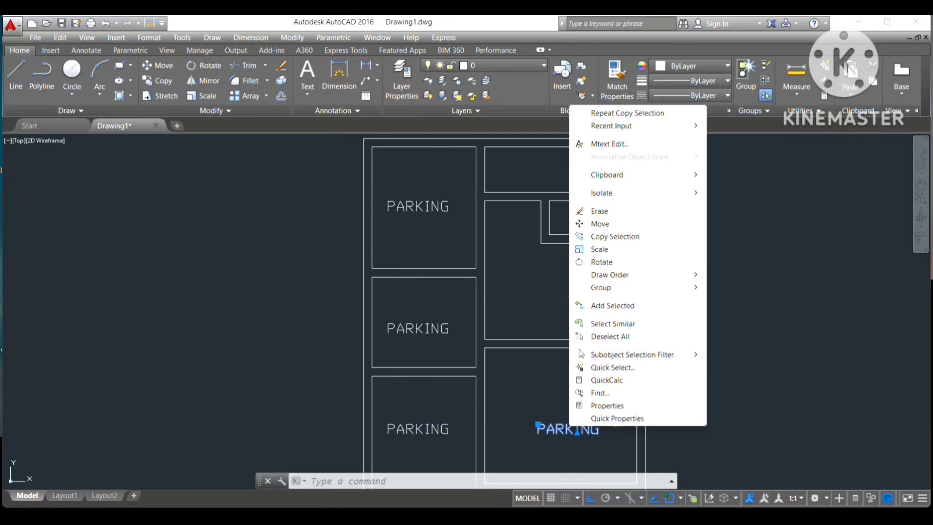
{"action": "left_click", "coordinate": [611, 237]}
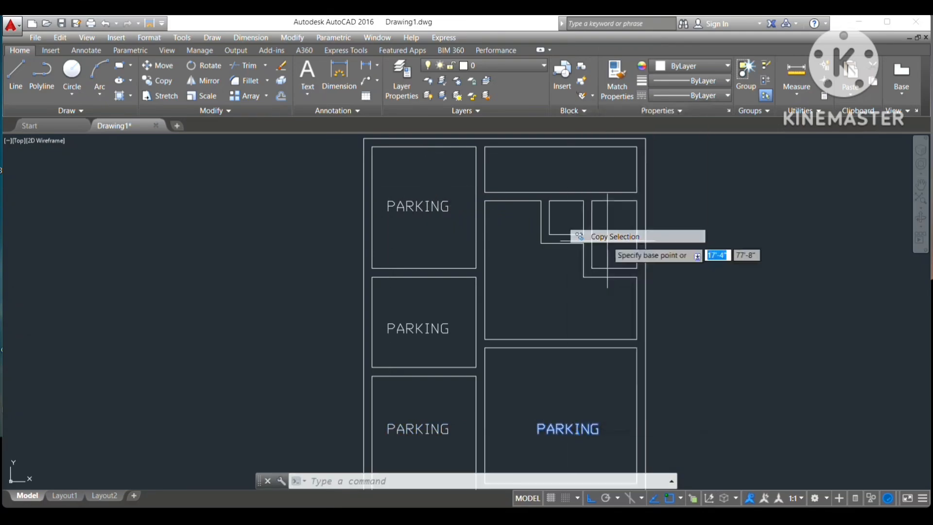
{"action": "left_click", "coordinate": [539, 427]}
{"action": "left_click", "coordinate": [553, 167]}
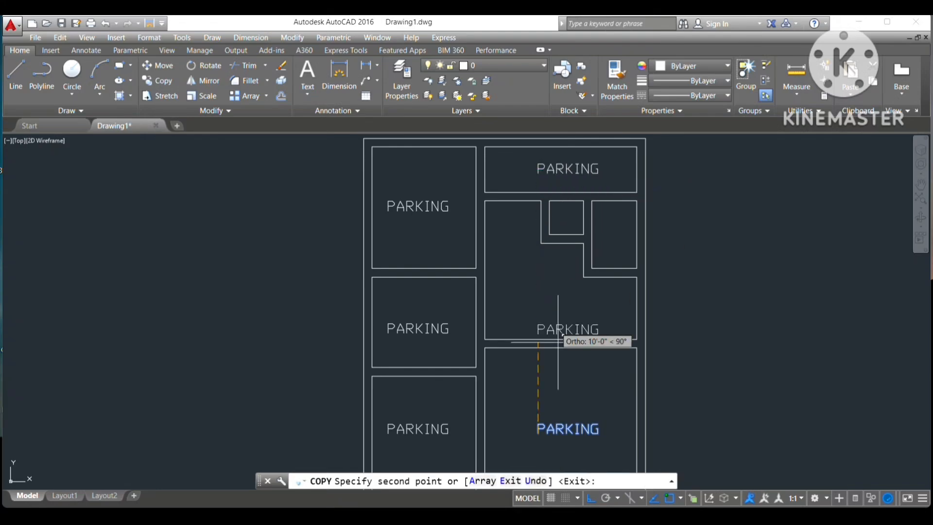
{"action": "scroll", "coordinate": [559, 374], "scroll_direction": "down", "scroll_amount": 4}
{"action": "scroll", "coordinate": [553, 379], "scroll_direction": "up", "scroll_amount": 4}
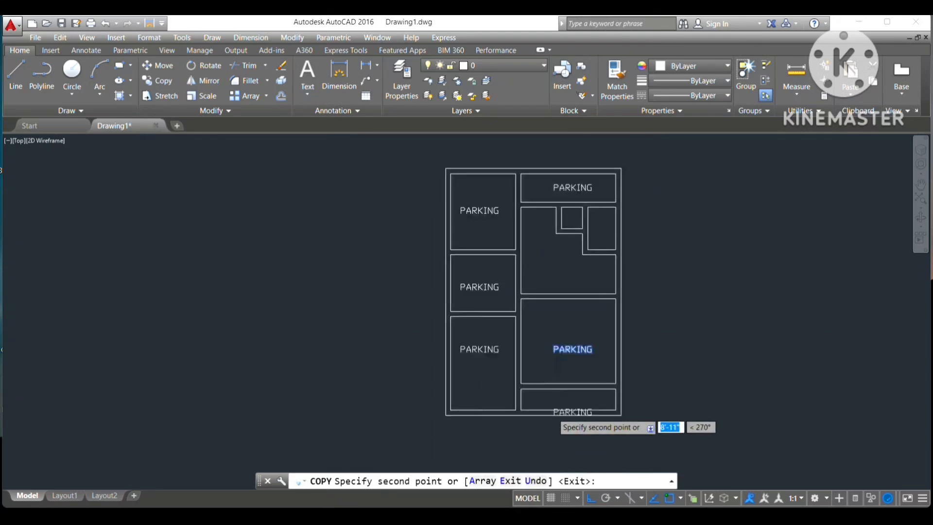
{"action": "left_click", "coordinate": [552, 397]}
{"action": "key", "text": "Return"}
Change the narrow bottom-right space's label to OPEN SPACE and widen its text box to about 8'-7" so it fits one line.
{"action": "scroll", "coordinate": [465, 299], "scroll_direction": "down", "scroll_amount": 2}
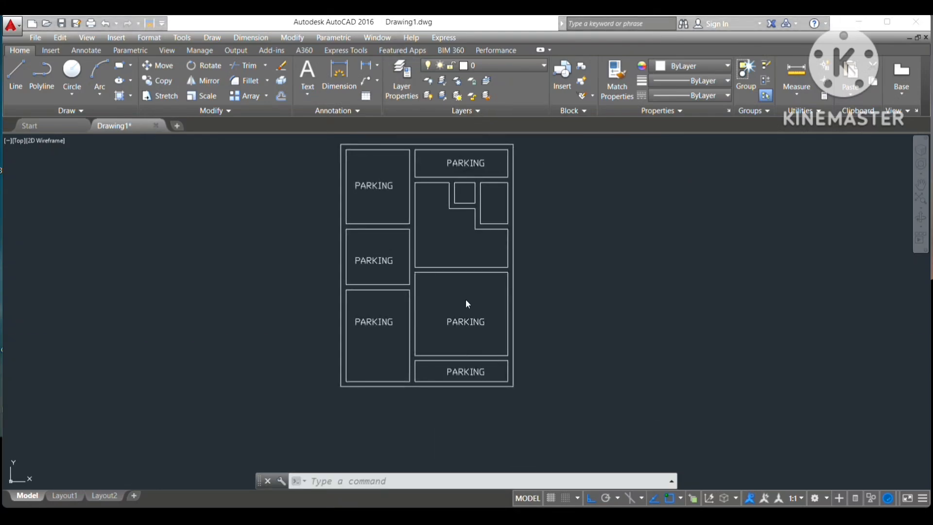
{"action": "scroll", "coordinate": [486, 338], "scroll_direction": "up", "scroll_amount": 4}
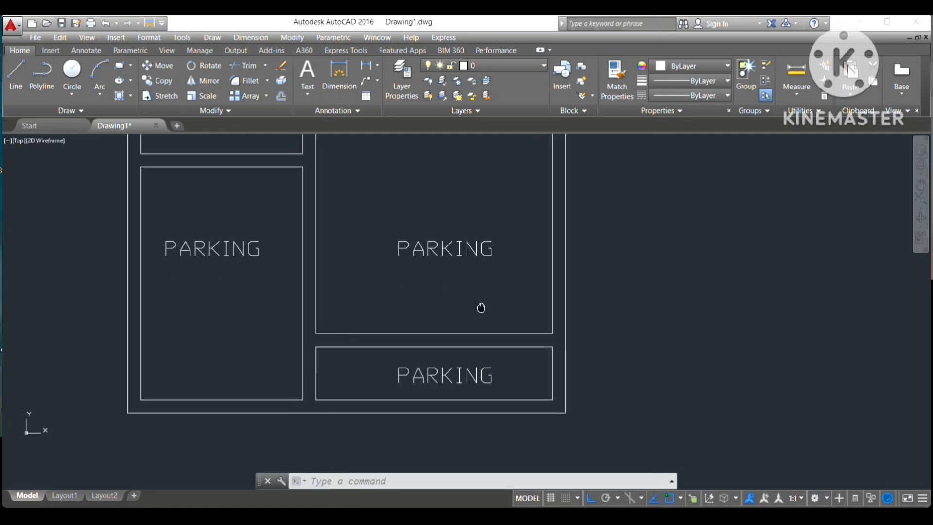
{"action": "left_click", "coordinate": [476, 348]}
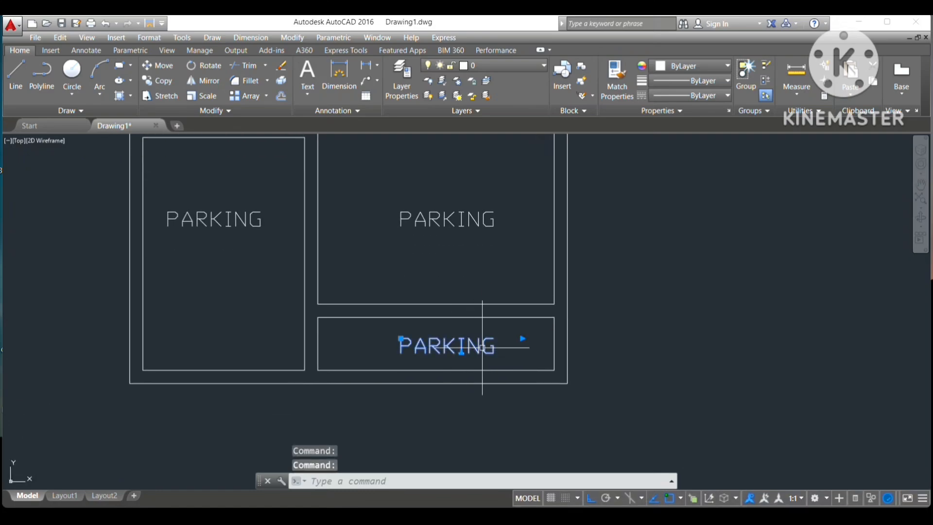
{"action": "double_click", "coordinate": [484, 347]}
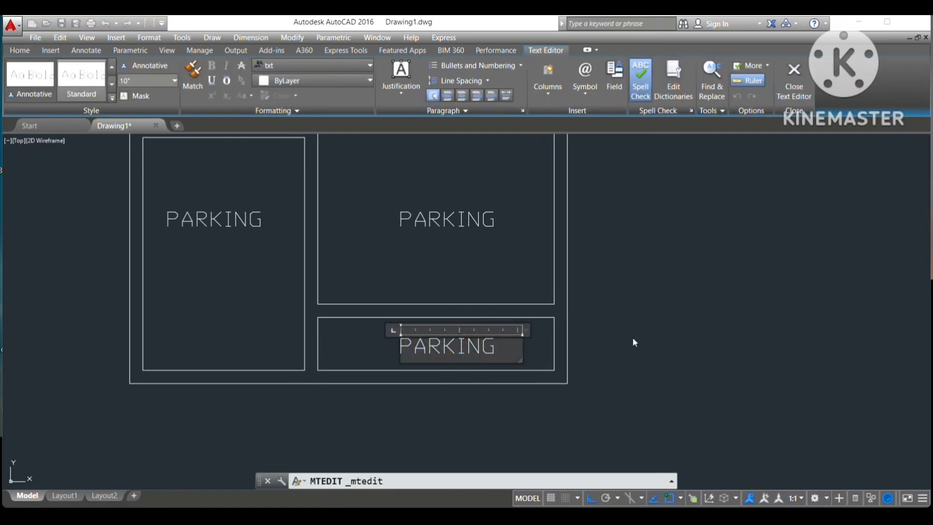
{"action": "key", "text": "BackSpace"}
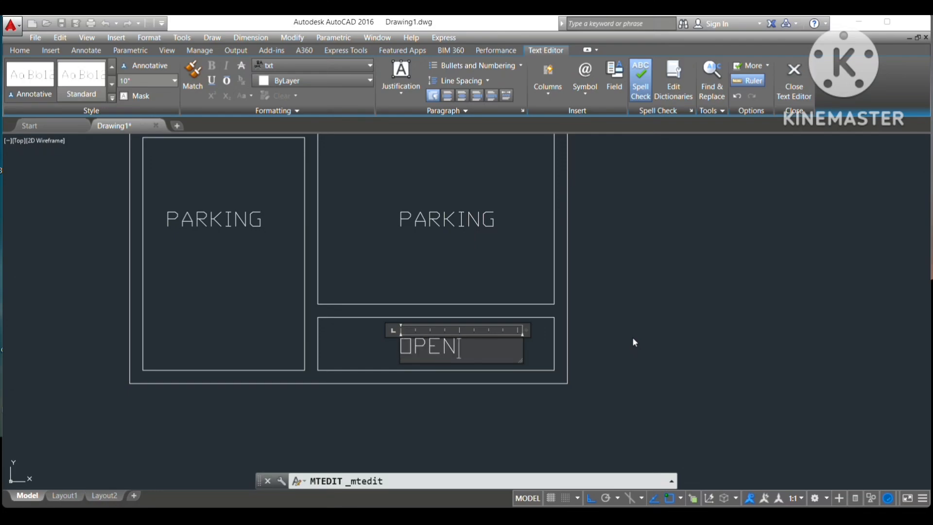
{"action": "type", "text": "OPEN SPACE"}
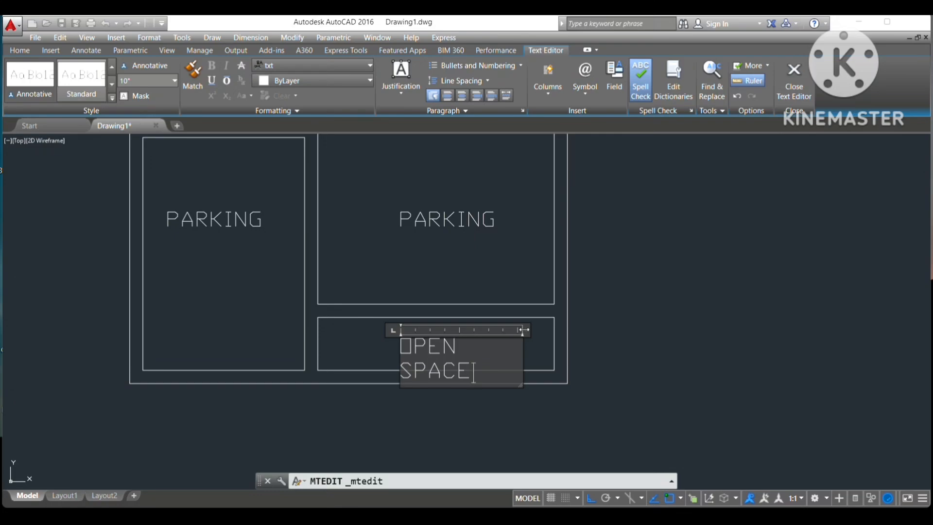
{"action": "left_click_drag", "start_coordinate": [523, 330], "coordinate": [552, 329]}
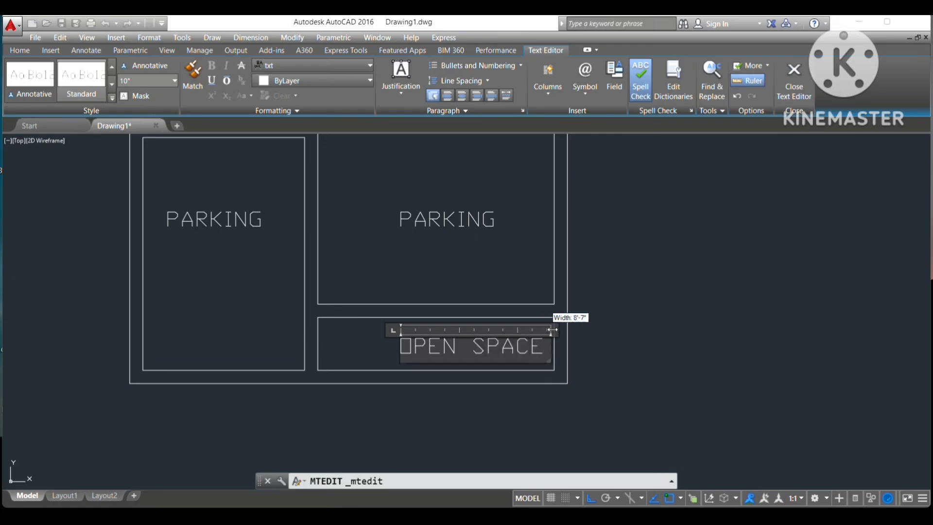
{"action": "left_click", "coordinate": [378, 346]}
Move the OPEN SPACE label left to centre it in the narrow bottom-right space.
{"action": "left_click", "coordinate": [425, 344]}
{"action": "left_click_drag", "start_coordinate": [426, 345], "coordinate": [410, 346]}
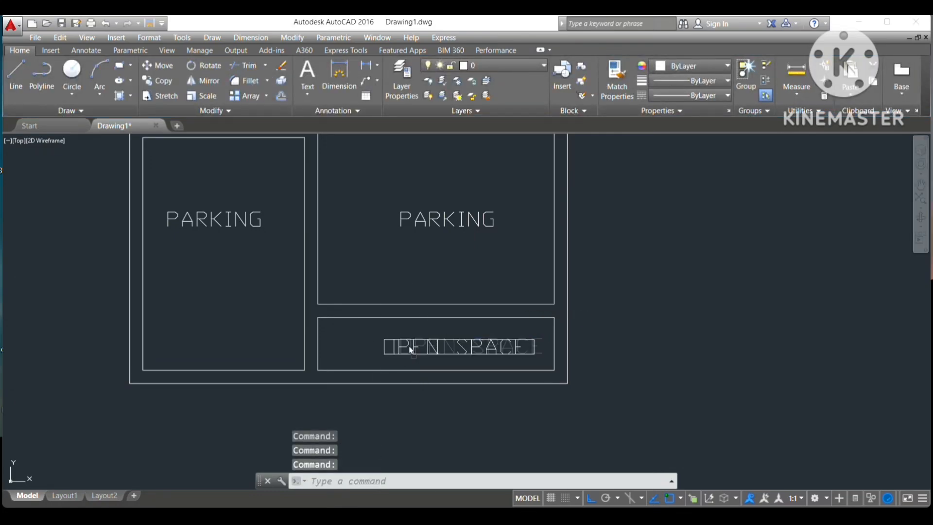
{"action": "key", "text": "Escape"}
{"action": "key", "text": "Escape"}
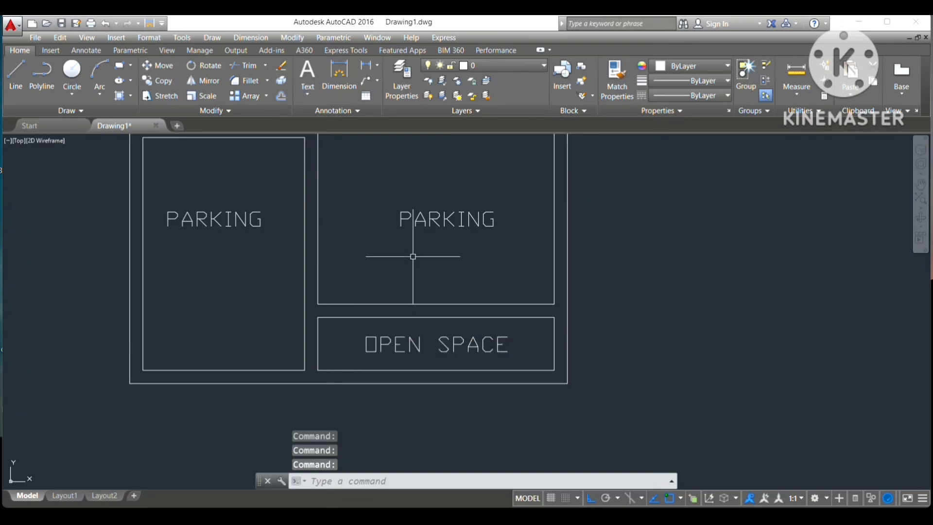
Replace the large right room's label with LIVING ROOM and widen its text box to fit one line.
{"action": "middle_click_drag", "start_coordinate": [413, 256], "coordinate": [381, 367]}
{"action": "double_click", "coordinate": [427, 328]}
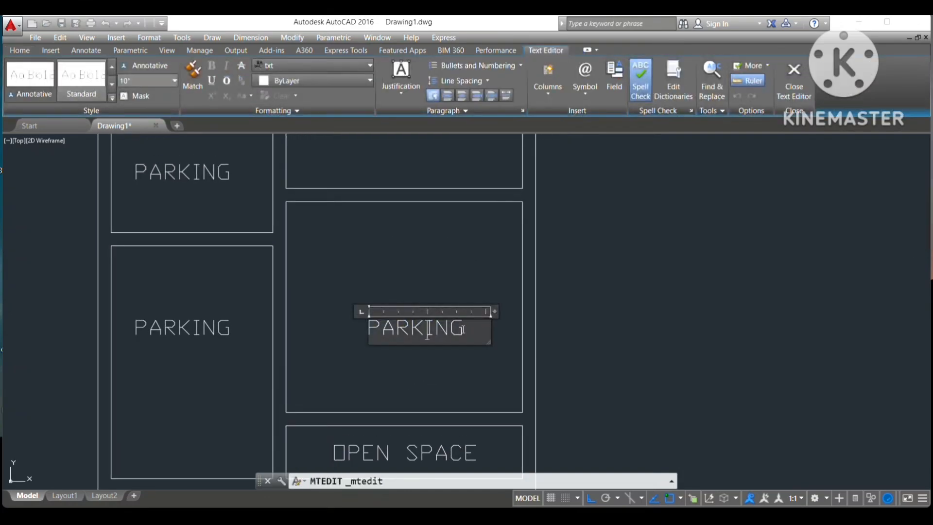
{"action": "key", "text": "BackSpace"}
{"action": "key", "text": "BackSpace"}
{"action": "key", "text": "BackSpace"}
{"action": "key", "text": "BackSpace"}
{"action": "key", "text": "BackSpace"}
{"action": "key", "text": "BackSpace"}
{"action": "key", "text": "BackSpace"}
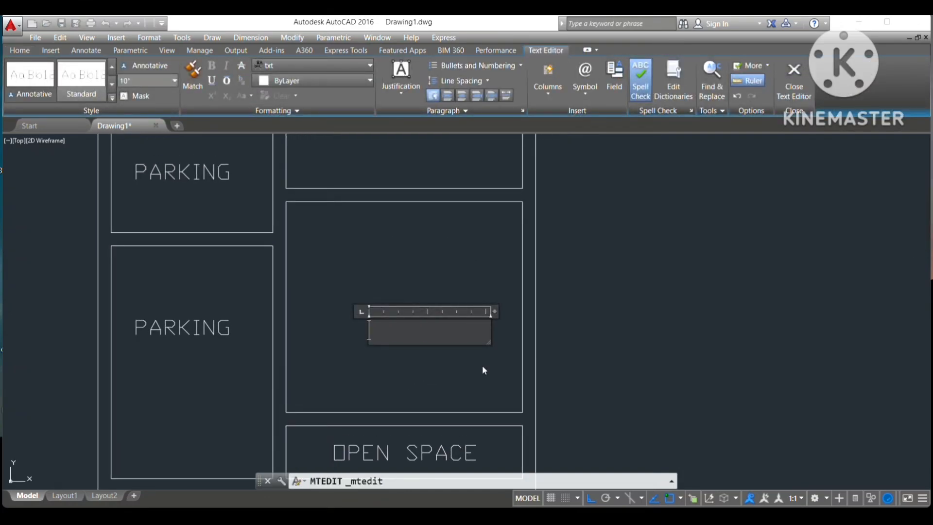
{"action": "type", "text": "LING"}
{"action": "key", "text": "BackSpace"}
{"action": "key", "text": "BackSpace"}
{"action": "key", "text": "BackSpace"}
{"action": "type", "text": "IVING ROOM"}
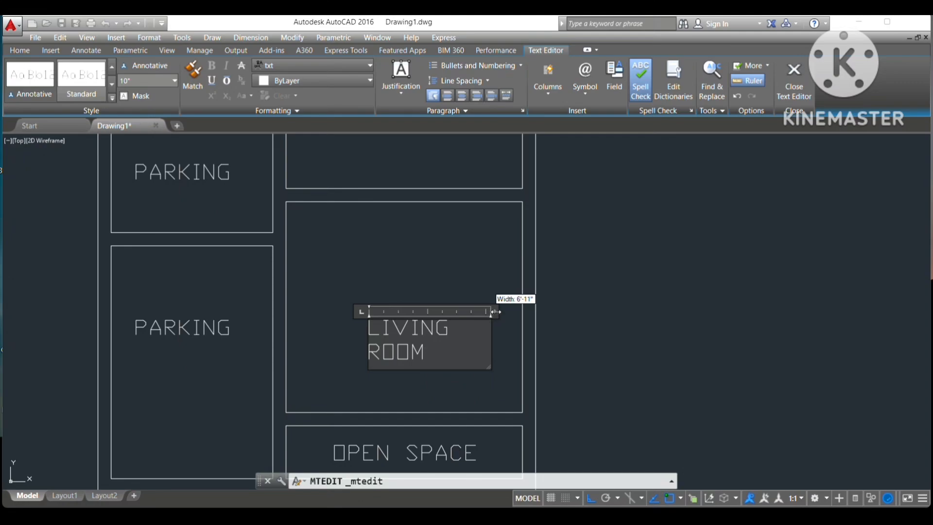
{"action": "left_click_drag", "start_coordinate": [496, 311], "coordinate": [538, 315]}
{"action": "left_click", "coordinate": [459, 362]}
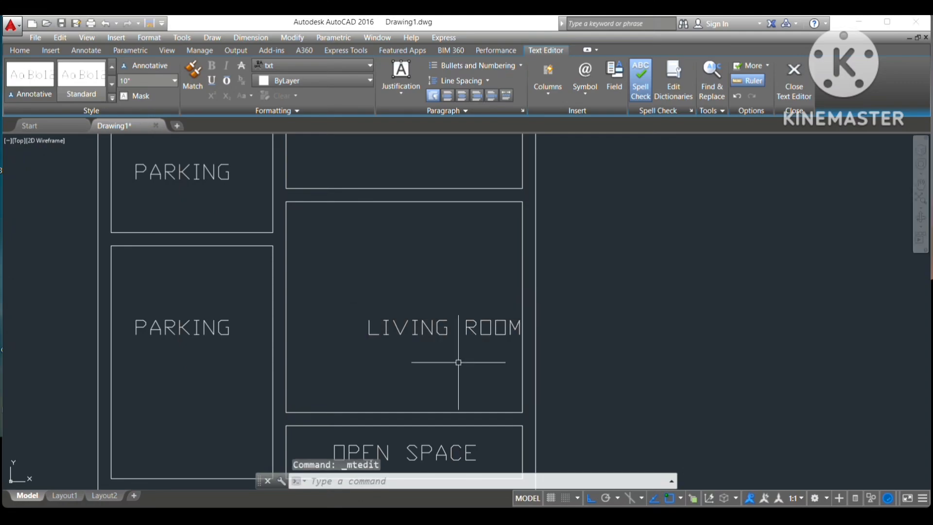
Move the LIVING ROOM label up and left to centre it in the large right room.
{"action": "left_click", "coordinate": [412, 328]}
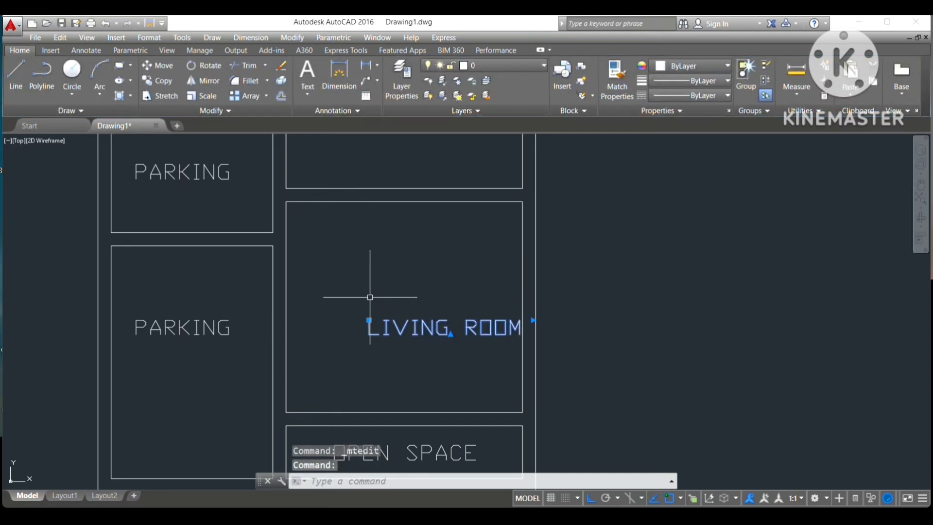
{"action": "left_click_drag", "start_coordinate": [395, 327], "coordinate": [364, 298]}
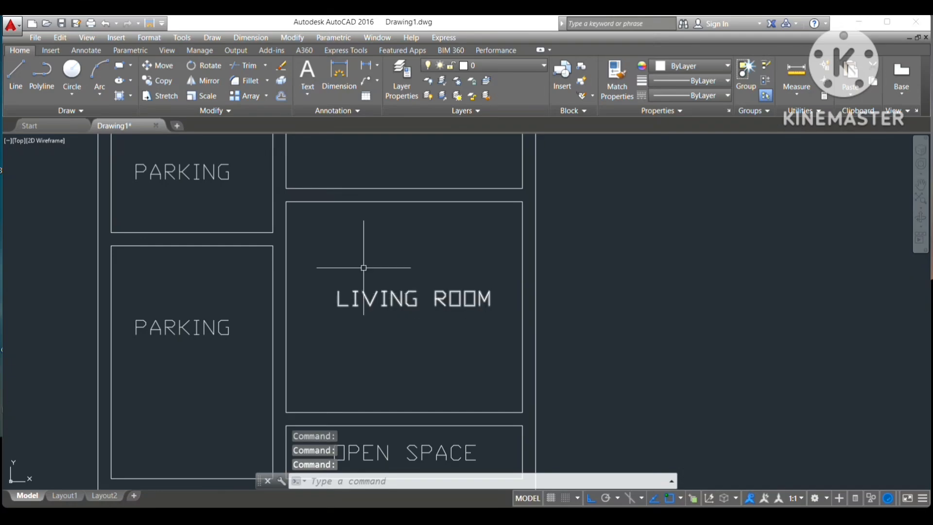
{"action": "scroll", "coordinate": [363, 267], "scroll_direction": "down", "scroll_amount": 3}
{"action": "middle_click_drag", "start_coordinate": [339, 304], "coordinate": [497, 345]}
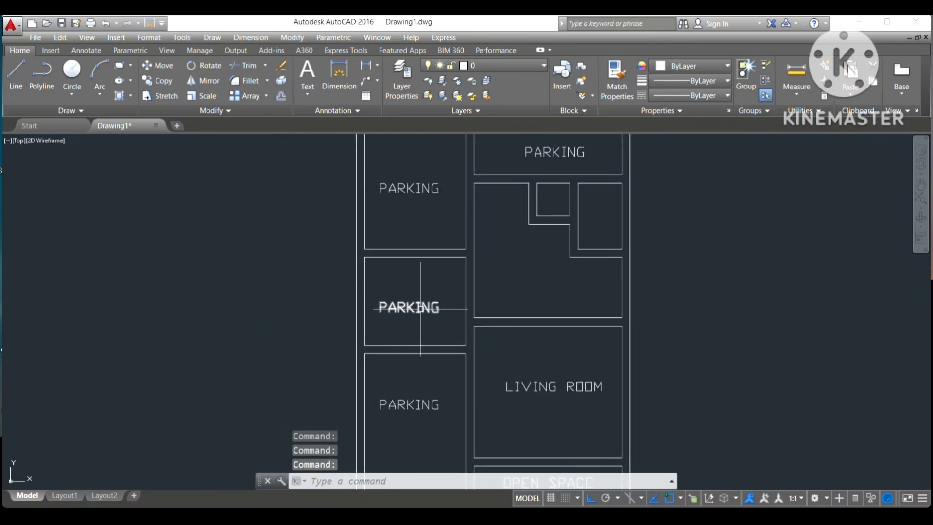
Replace the PARKING label in the middle room of the left column with KITCHEN.
{"action": "scroll", "coordinate": [421, 307], "scroll_direction": "up", "scroll_amount": 4}
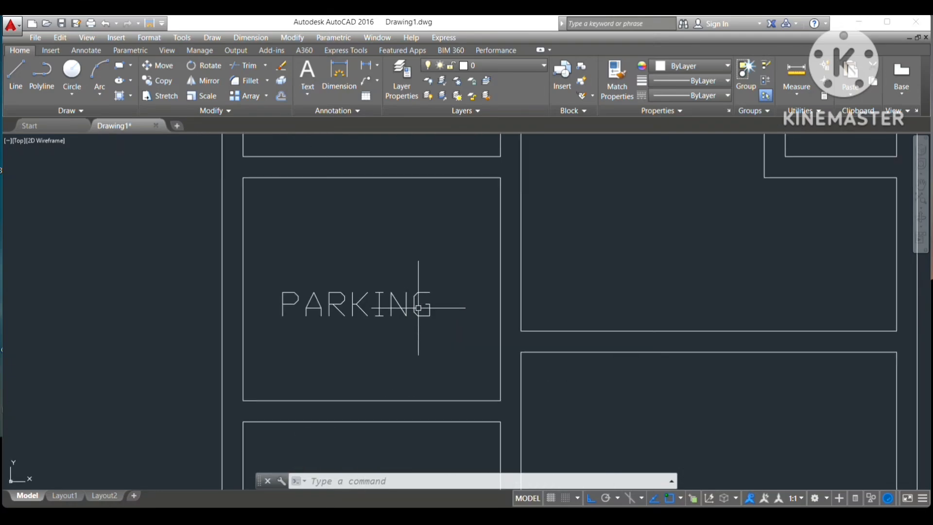
{"action": "double_click", "coordinate": [419, 308]}
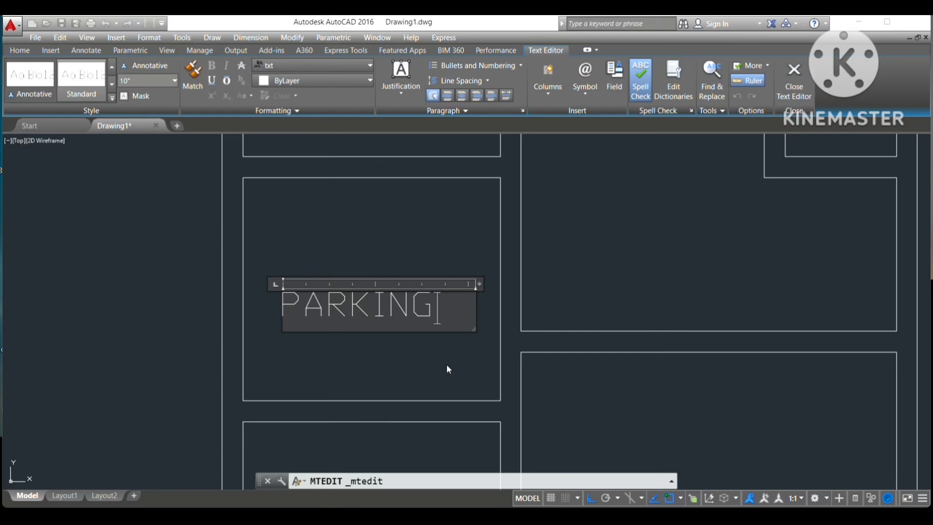
{"action": "key", "text": "BackSpace"}
{"action": "key", "text": "BackSpace"}
{"action": "key", "text": "BackSpace"}
{"action": "key", "text": "BackSpace"}
{"action": "key", "text": "BackSpace"}
{"action": "key", "text": "BackSpace"}
{"action": "key", "text": "BackSpace"}
{"action": "type", "text": "KITCHEN"}
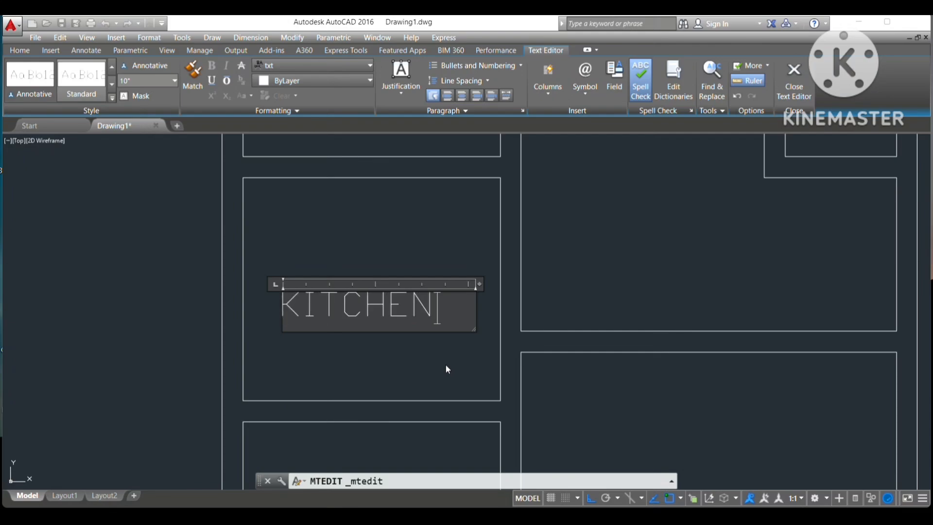
{"action": "left_click", "coordinate": [446, 366]}
Replace the PARKING label in the room above the kitchen with BED ROOM.
{"action": "scroll", "coordinate": [413, 340], "scroll_direction": "down", "scroll_amount": 4}
{"action": "middle_click_drag", "start_coordinate": [392, 268], "coordinate": [393, 345]}
{"action": "scroll", "coordinate": [376, 279], "scroll_direction": "up", "scroll_amount": 5}
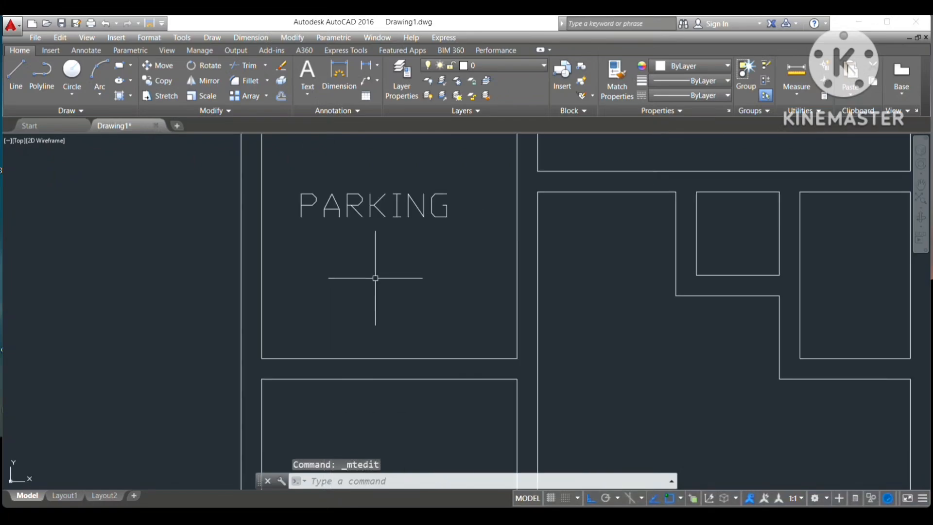
{"action": "middle_click_drag", "start_coordinate": [404, 221], "coordinate": [408, 259]}
{"action": "double_click", "coordinate": [433, 240]}
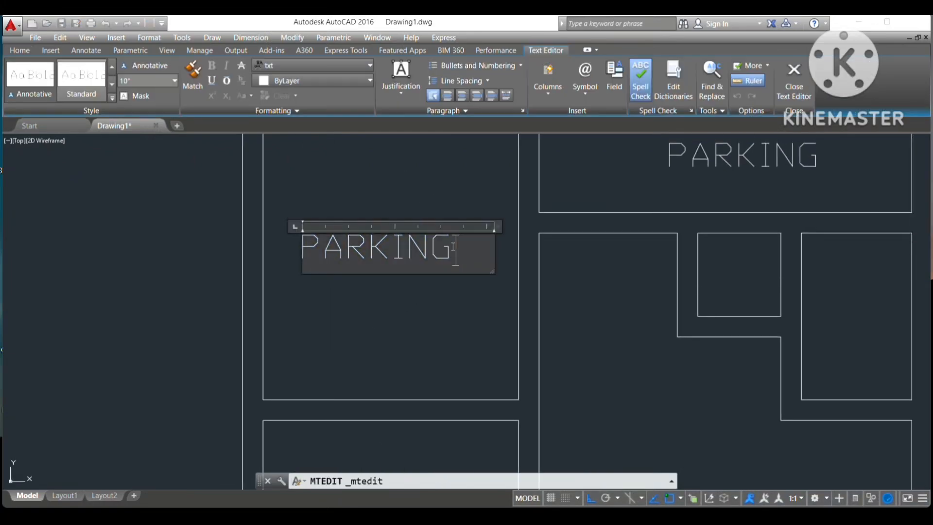
{"action": "key", "text": "BackSpace"}
{"action": "key", "text": "BackSpace"}
{"action": "key", "text": "BackSpace"}
{"action": "key", "text": "BackSpace"}
{"action": "key", "text": "BackSpace"}
{"action": "key", "text": "BackSpace"}
{"action": "key", "text": "BackSpace"}
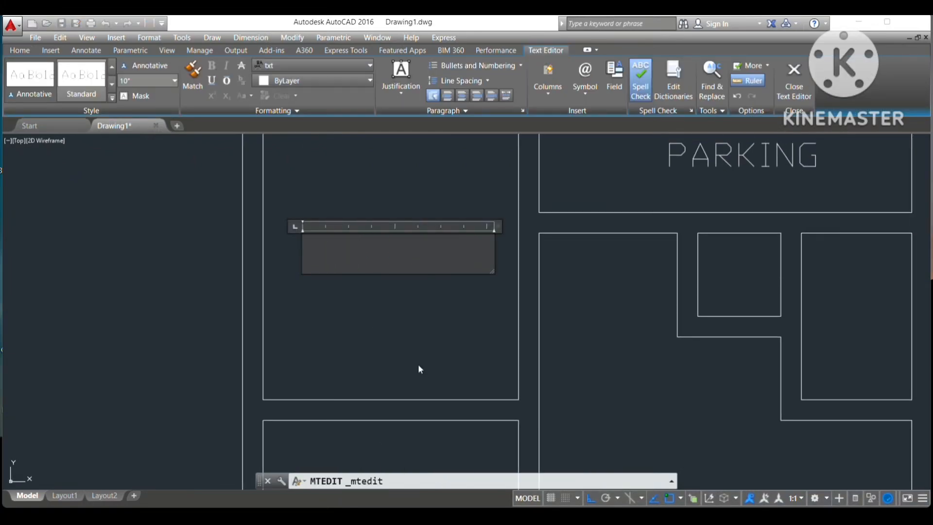
{"action": "type", "text": "BED  ROOM"}
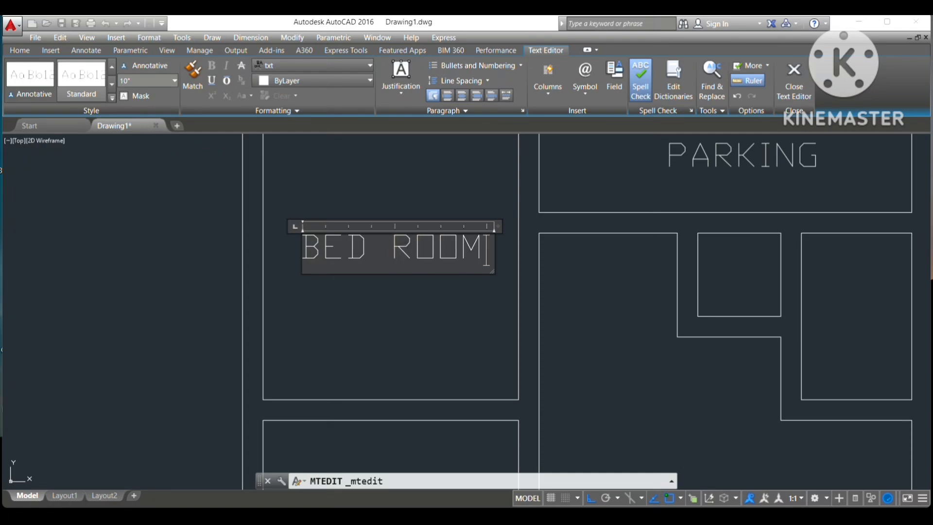
{"action": "left_click", "coordinate": [421, 370]}
Replace the PARKING label in the narrow top-right room with WASH AREA and widen its text box to fit one line.
{"action": "scroll", "coordinate": [561, 304], "scroll_direction": "down", "scroll_amount": 4}
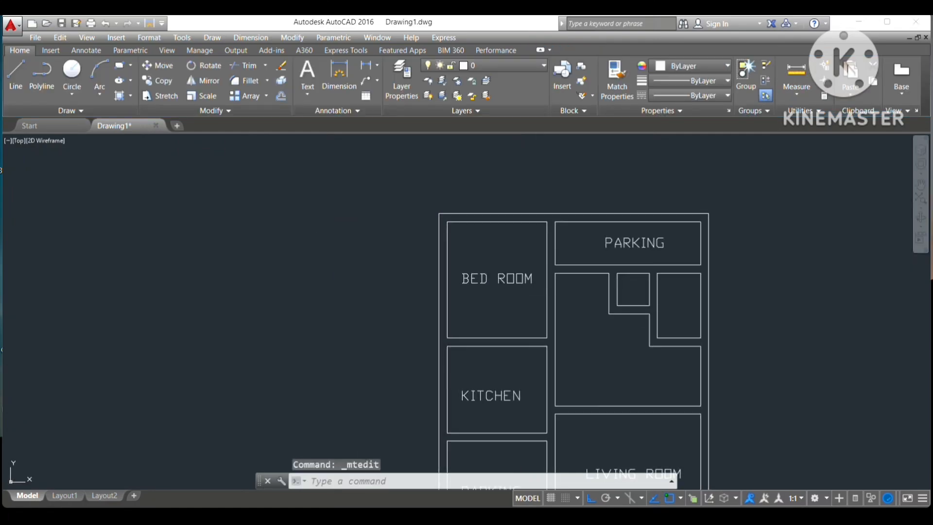
{"action": "middle_click_drag", "start_coordinate": [611, 253], "coordinate": [456, 258]}
{"action": "scroll", "coordinate": [455, 258], "scroll_direction": "up", "scroll_amount": 4}
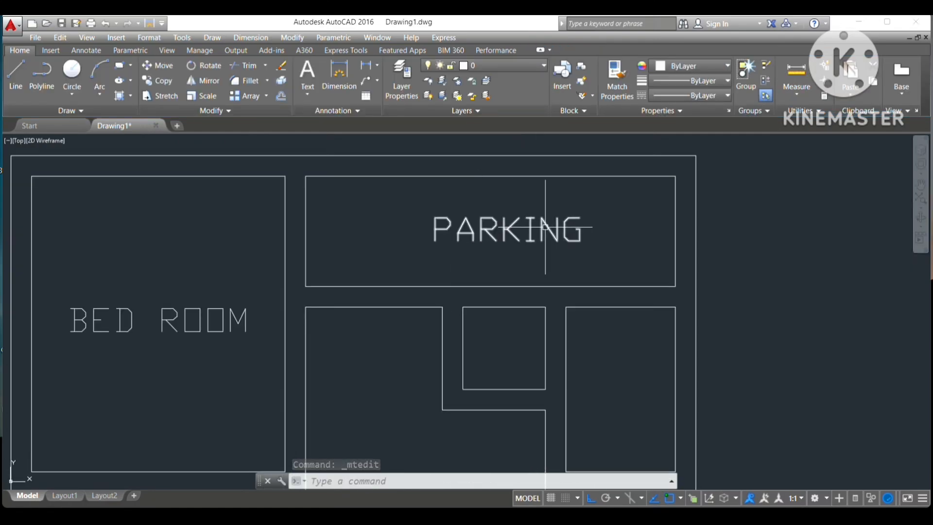
{"action": "double_click", "coordinate": [590, 236]}
{"action": "key", "text": "BackSpace"}
{"action": "key", "text": "BackSpace"}
{"action": "key", "text": "BackSpace"}
{"action": "key", "text": "BackSpace"}
{"action": "key", "text": "BackSpace"}
{"action": "key", "text": "BackSpace"}
{"action": "key", "text": "BackSpace"}
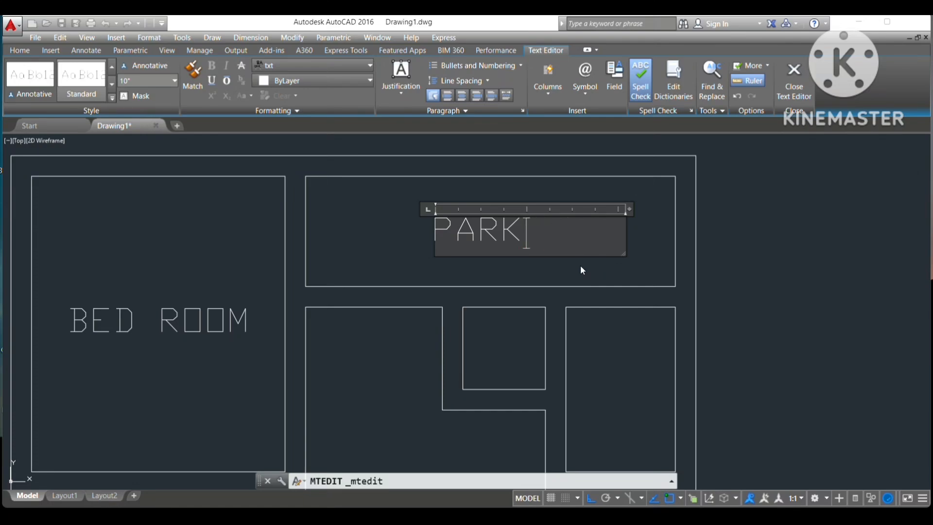
{"action": "type", "text": "WA"}
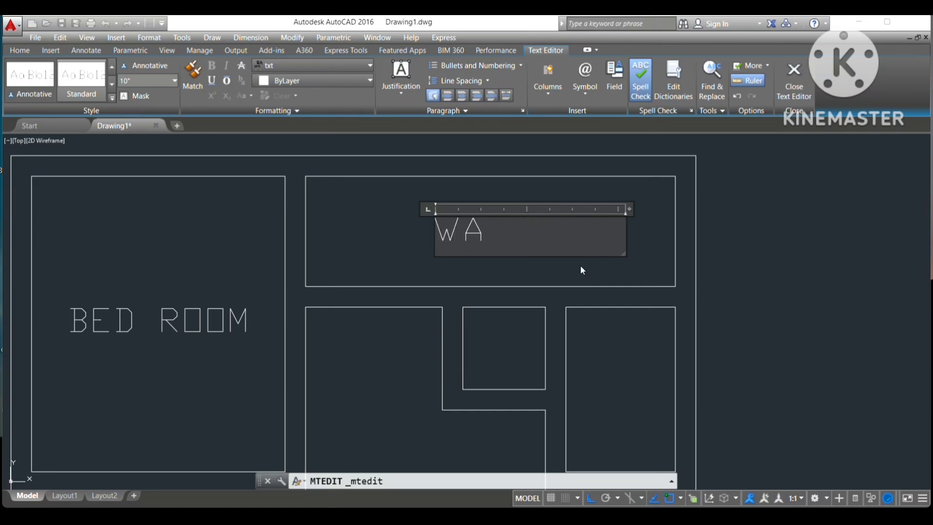
{"action": "type", "text": "SH AREA"}
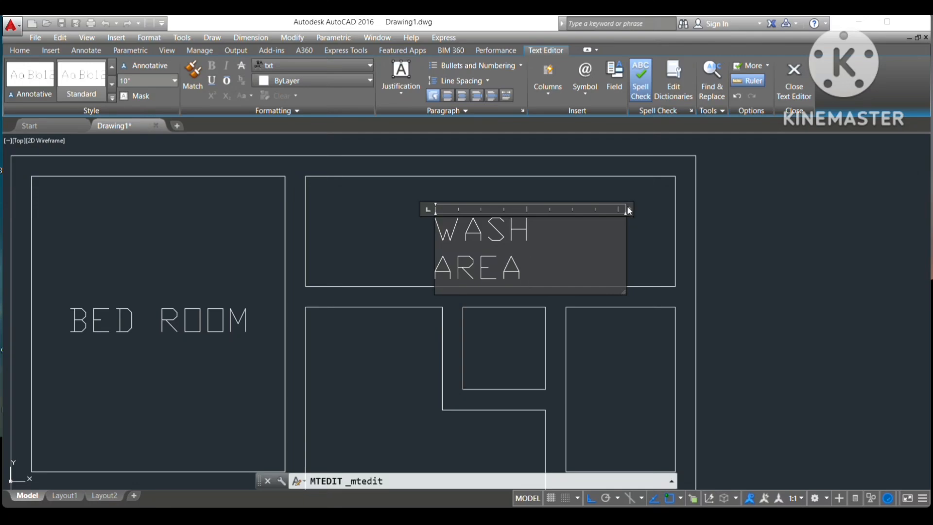
{"action": "left_click_drag", "start_coordinate": [629, 209], "coordinate": [652, 210]}
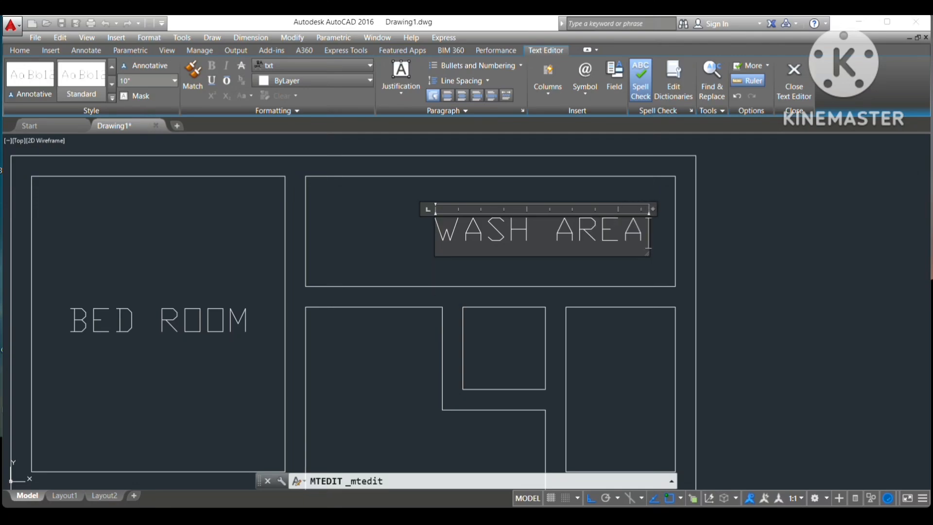
{"action": "left_click", "coordinate": [410, 227]}
Move the WASH AREA label left to centre it in the narrow top-right room.
{"action": "left_click", "coordinate": [482, 231]}
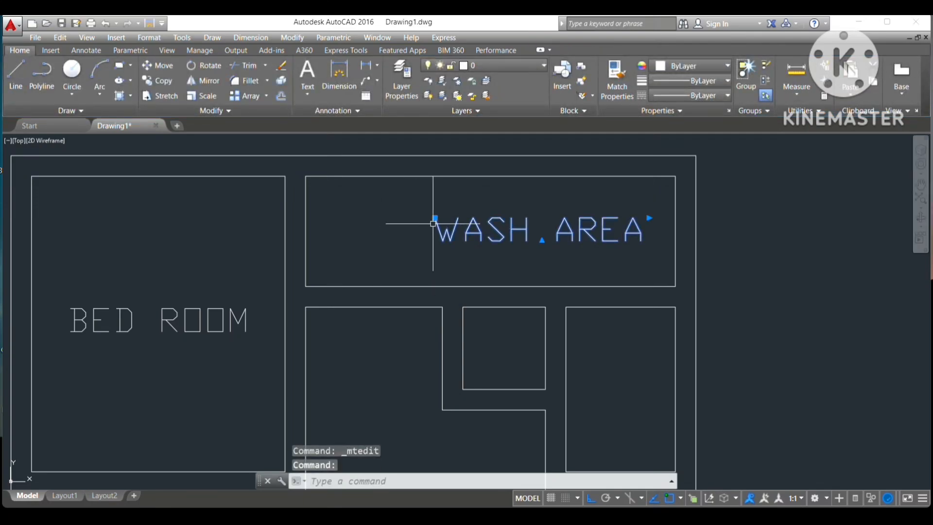
{"action": "left_click_drag", "start_coordinate": [471, 229], "coordinate": [420, 225]}
{"action": "scroll", "coordinate": [491, 250], "scroll_direction": "down", "scroll_amount": 2}
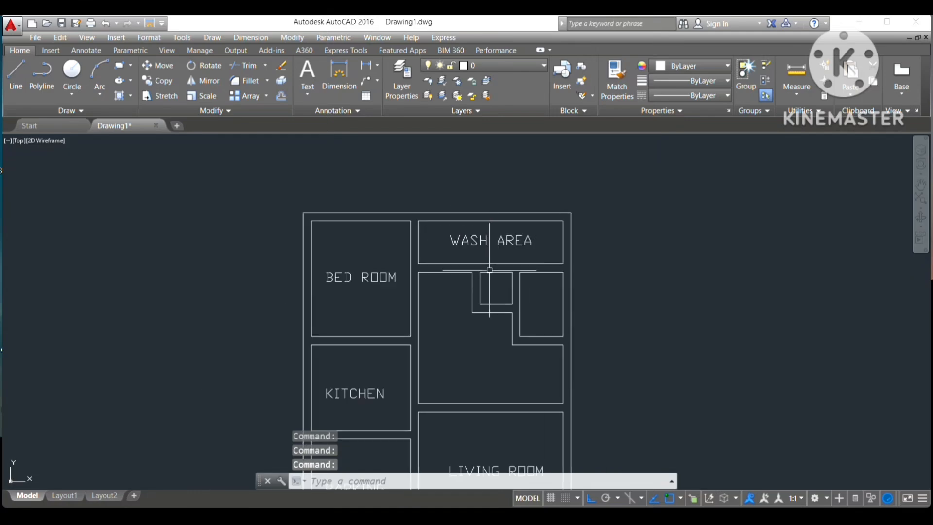
Copy the WASH AREA label horizontally to just outside the plan's right wall.
{"action": "scroll", "coordinate": [490, 270], "scroll_direction": "down", "scroll_amount": 3}
{"action": "scroll", "coordinate": [447, 350], "scroll_direction": "up", "scroll_amount": 3}
{"action": "mouse_move", "coordinate": [448, 350]}
{"action": "middle_mouse_down"}
{"action": "mouse_move", "coordinate": [439, 281]}
{"action": "mouse_move", "coordinate": [448, 286]}
{"action": "middle_mouse_up"}
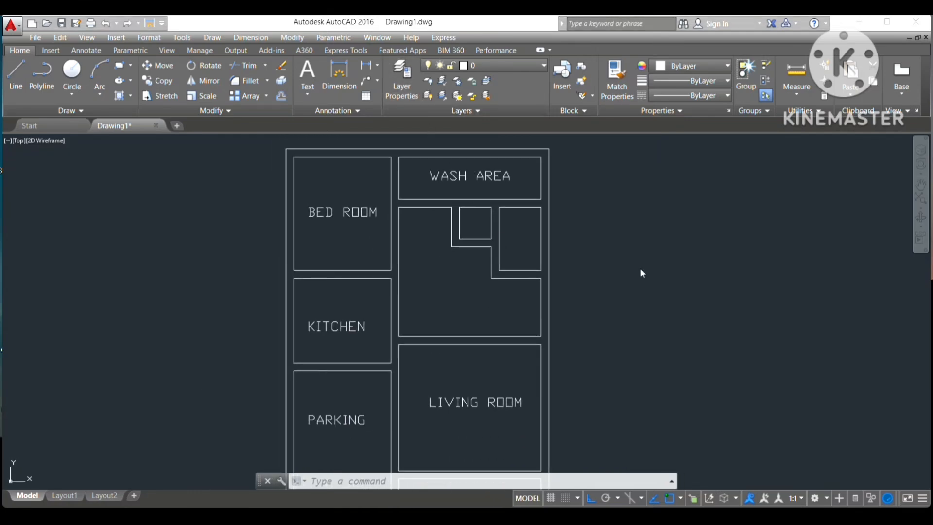
{"action": "left_click", "coordinate": [478, 177]}
{"action": "right_click", "coordinate": [480, 181]}
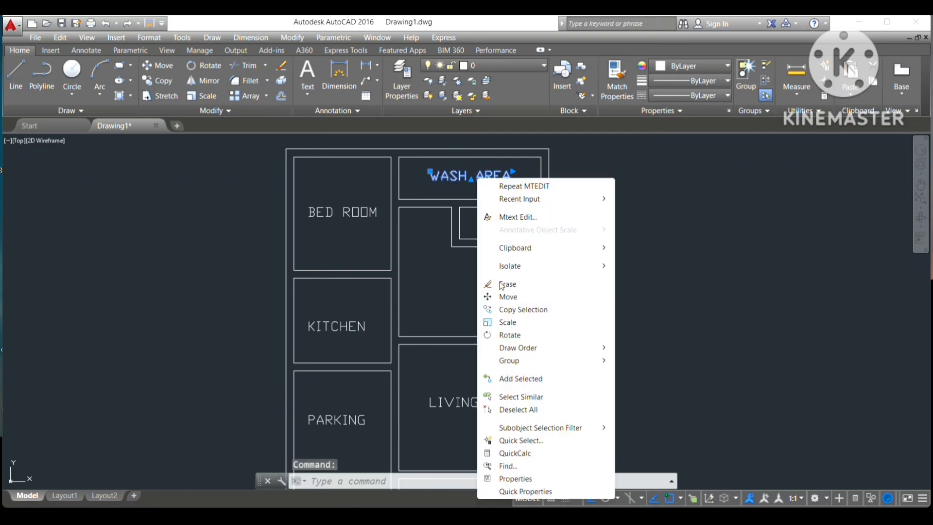
{"action": "left_click", "coordinate": [514, 312]}
{"action": "left_click", "coordinate": [429, 171]}
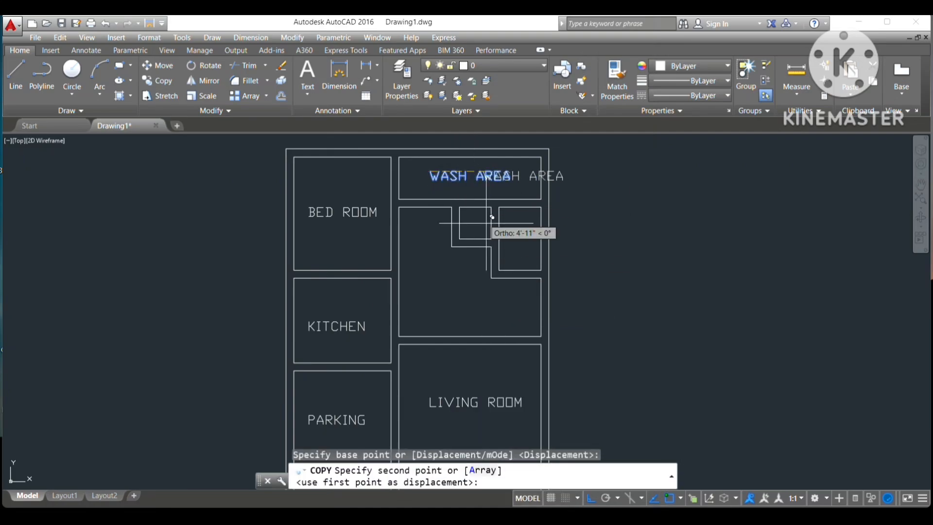
{"action": "left_click", "coordinate": [567, 216]}
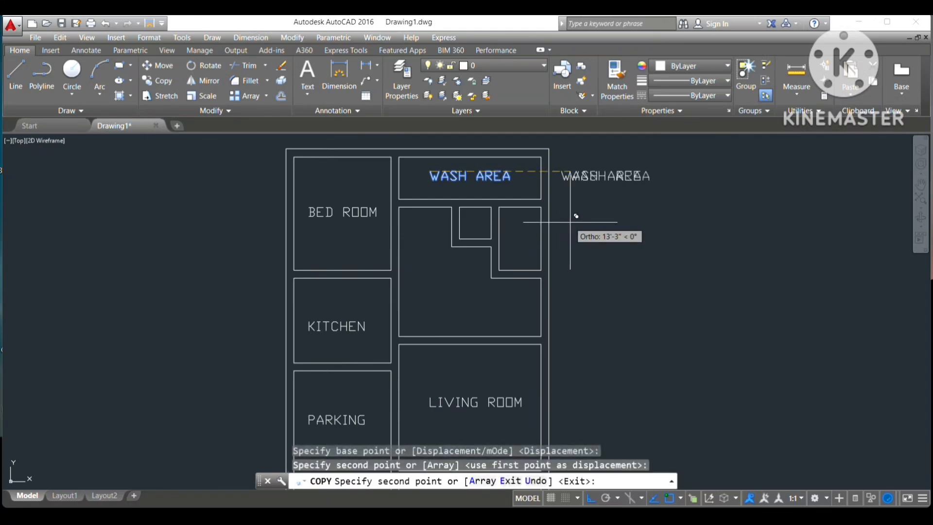
{"action": "key", "text": "Escape"}
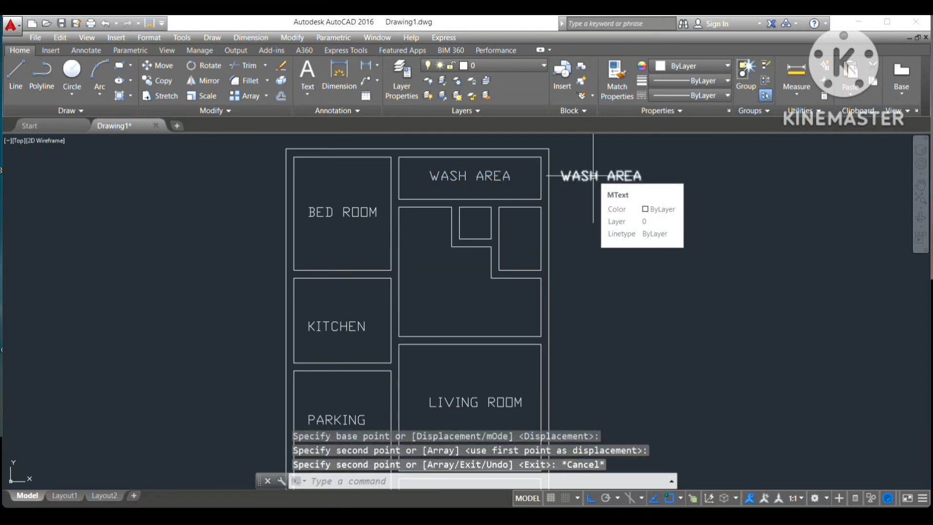
Change the copied WASH AREA label outside the plan to BATH.
{"action": "double_click", "coordinate": [632, 176]}
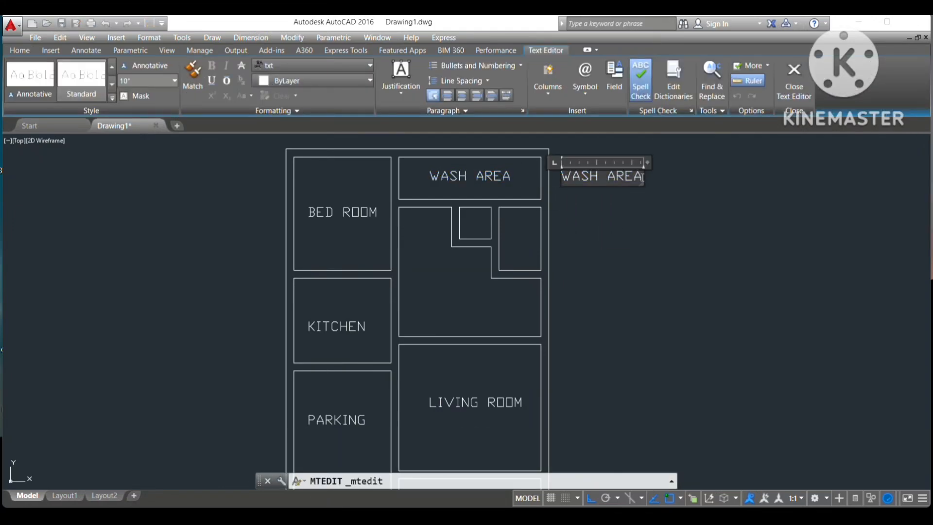
{"action": "key", "text": "BackSpace"}
{"action": "key", "text": "BackSpace"}
{"action": "key", "text": "BackSpace"}
{"action": "key", "text": "BackSpace"}
{"action": "key", "text": "BackSpace"}
{"action": "key", "text": "BackSpace"}
{"action": "key", "text": "BackSpace"}
{"action": "key", "text": "BackSpace"}
{"action": "key", "text": "BackSpace"}
{"action": "type", "text": "BATH"}
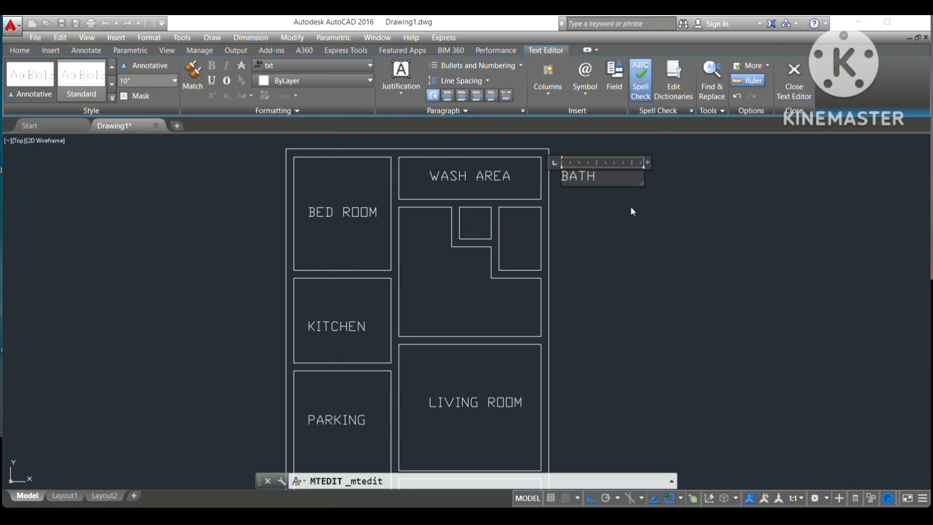
{"action": "left_click", "coordinate": [631, 207]}
Copy the BATH label about 3'-11" straight down, outside the plan's right wall.
{"action": "left_click", "coordinate": [580, 176]}
{"action": "right_click", "coordinate": [581, 178]}
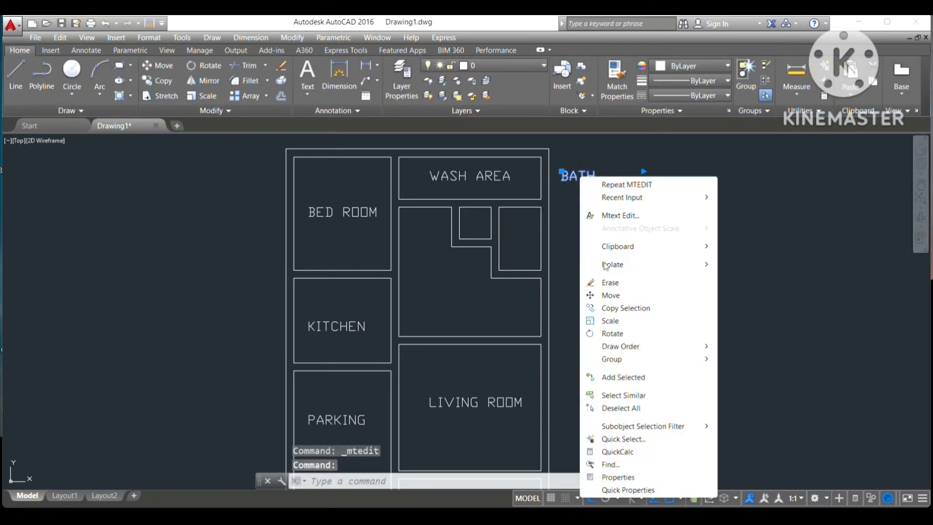
{"action": "left_click", "coordinate": [626, 309]}
{"action": "left_click", "coordinate": [562, 182]}
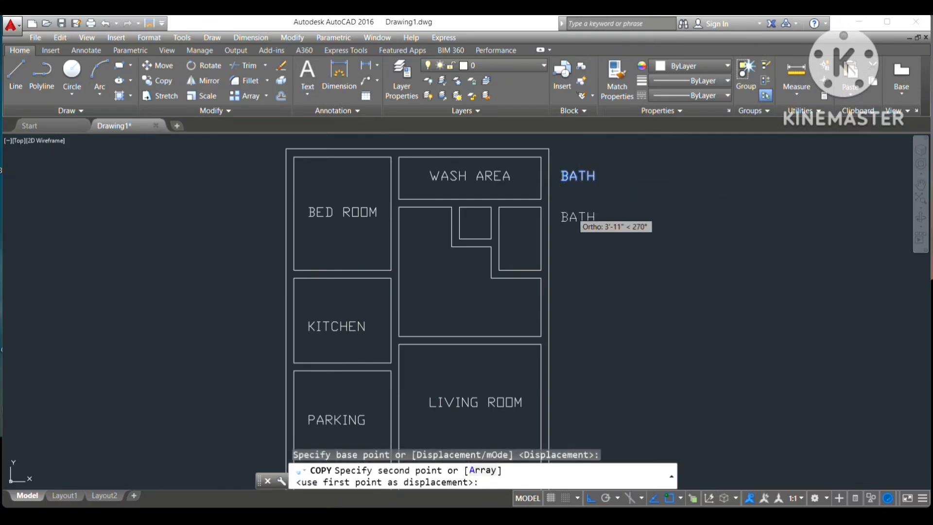
{"action": "key", "text": "Escape"}
Change the lower BATH label outside the plan to W.C.
{"action": "left_click", "coordinate": [576, 217]}
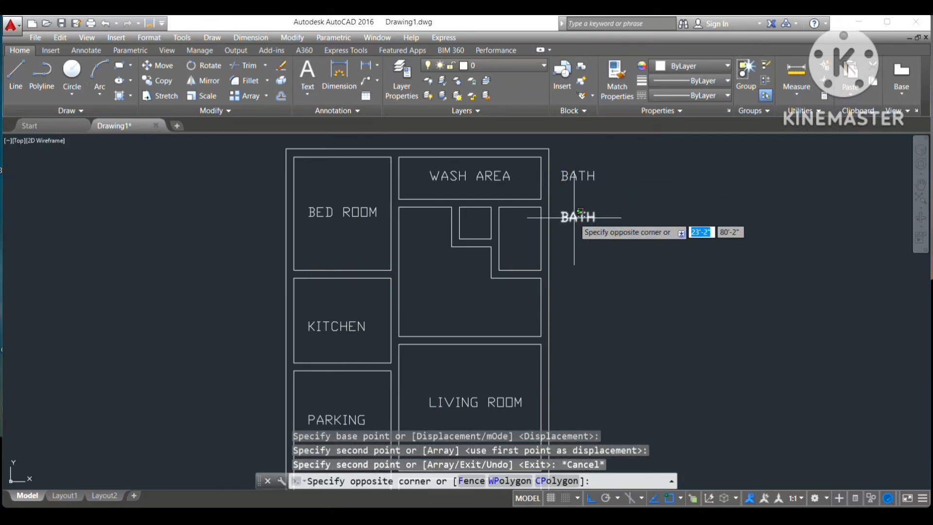
{"action": "key", "text": "Escape"}
{"action": "double_click", "coordinate": [578, 217]}
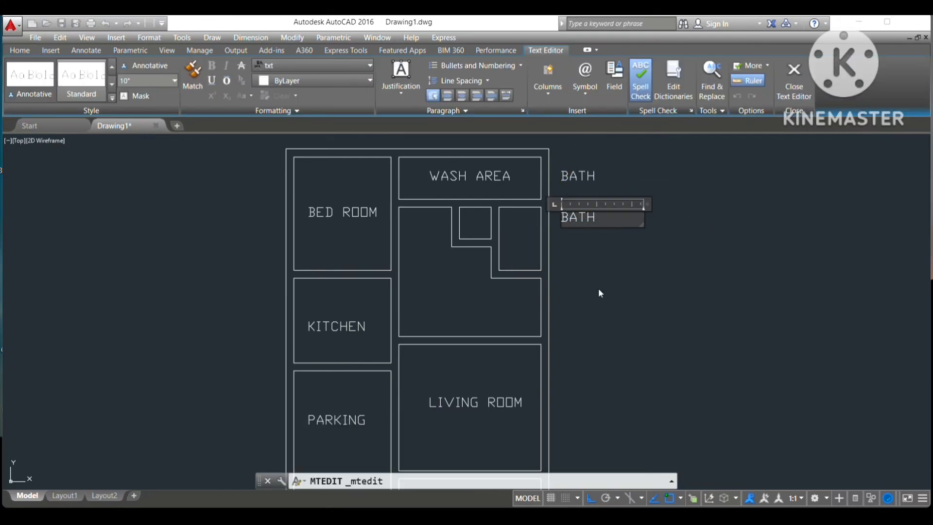
{"action": "key", "text": "BackSpace"}
{"action": "key", "text": "BackSpace"}
{"action": "key", "text": "BackSpace"}
{"action": "key", "text": "BackSpace"}
{"action": "type", "text": "W.C"}
{"action": "left_click", "coordinate": [606, 286]}
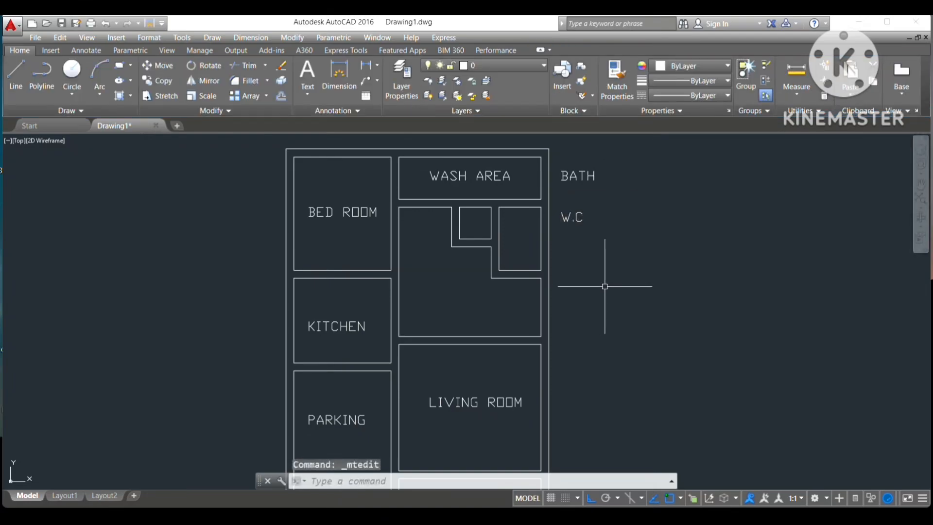
Move the W.C label into the small square room below the wash area.
{"action": "left_click", "coordinate": [572, 215]}
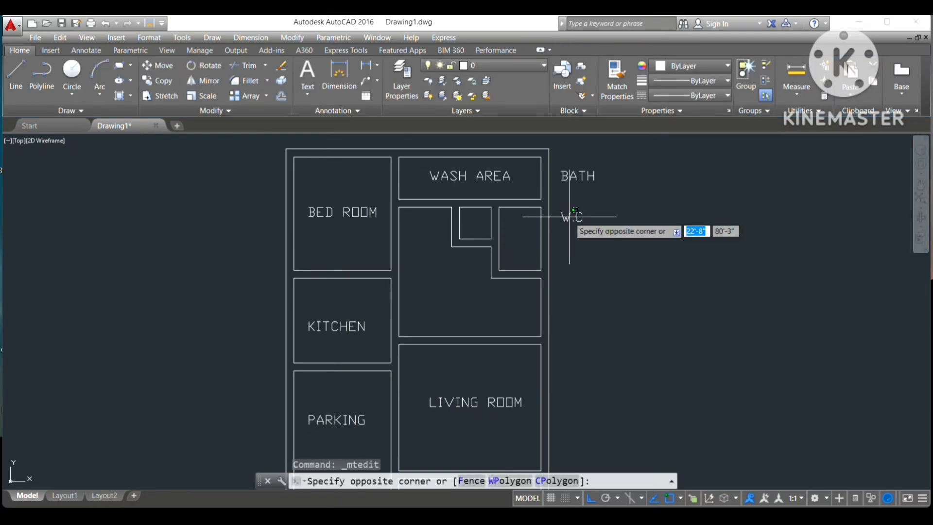
{"action": "key", "text": "Escape"}
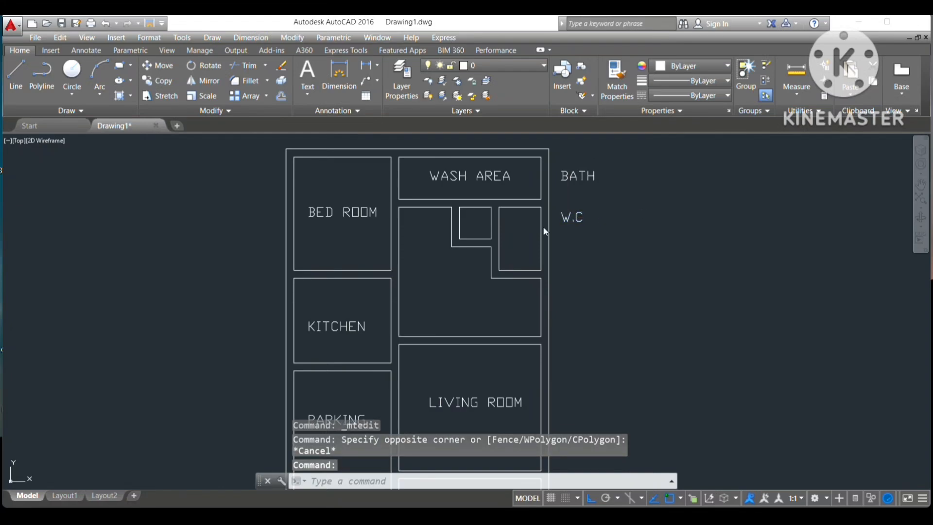
{"action": "double_click", "coordinate": [567, 219]}
{"action": "left_click", "coordinate": [508, 229]}
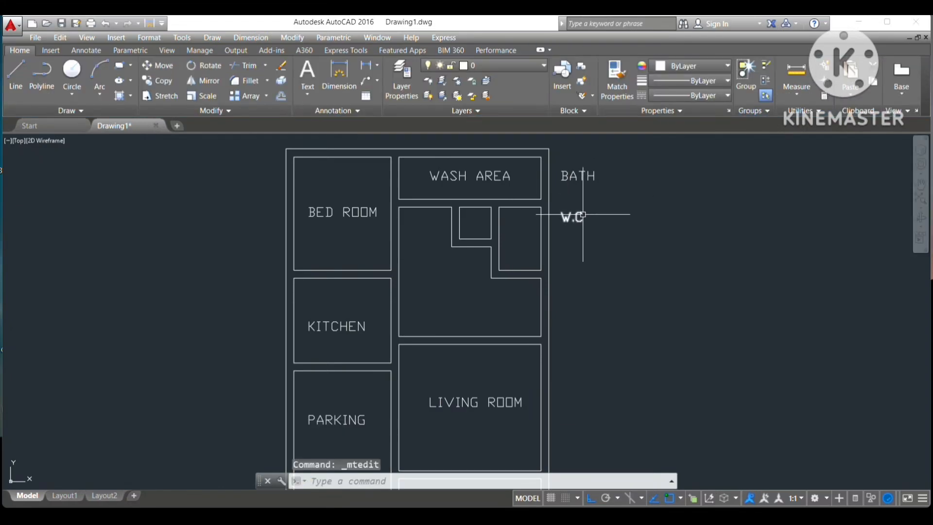
{"action": "left_click", "coordinate": [583, 214]}
{"action": "left_click_drag", "start_coordinate": [583, 215], "coordinate": [484, 226]}
Move the BATH label into the tall narrow room beside the W.C.
{"action": "left_click", "coordinate": [582, 177]}
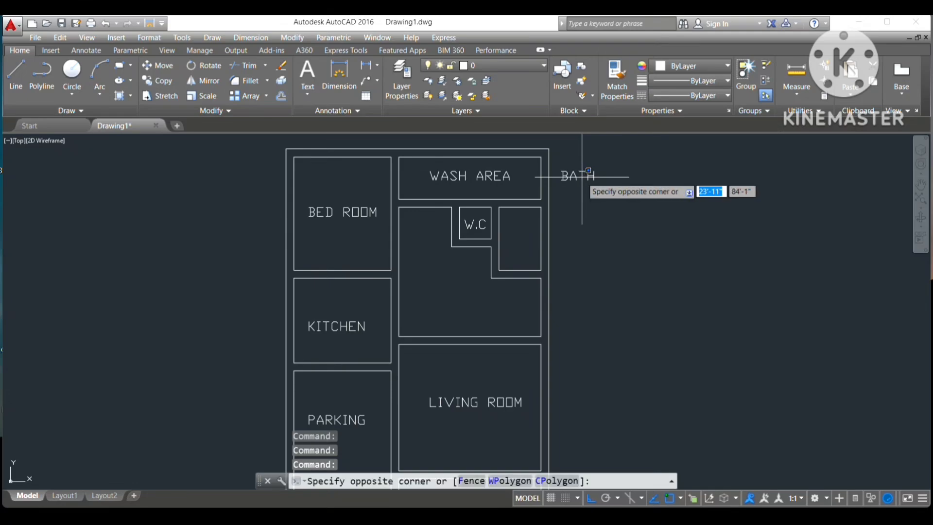
{"action": "left_click", "coordinate": [572, 177]}
{"action": "left_click_drag", "start_coordinate": [575, 176], "coordinate": [519, 231]}
{"action": "key", "text": "Escape"}
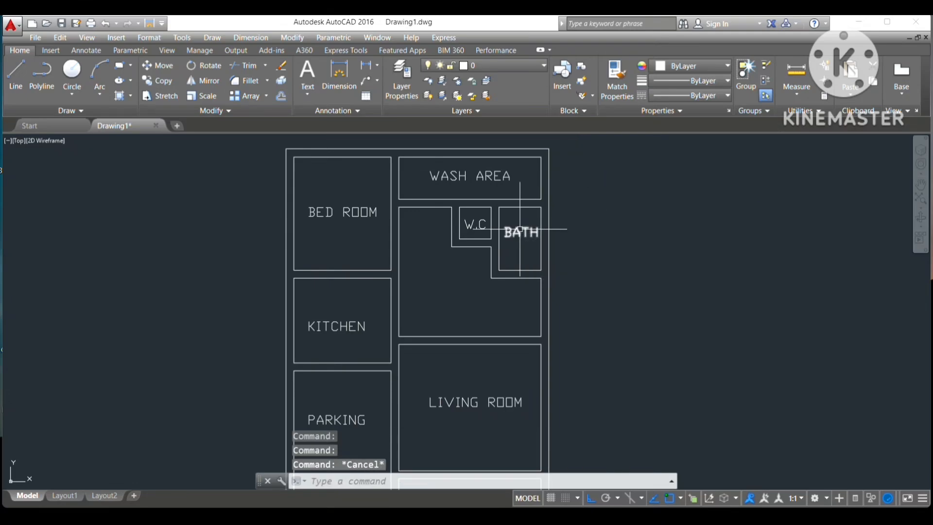
Copy the LIVING ROOM label straight up into the unlabelled L-shaped room above the living room.
{"action": "scroll", "coordinate": [542, 199], "scroll_direction": "down", "scroll_amount": 2}
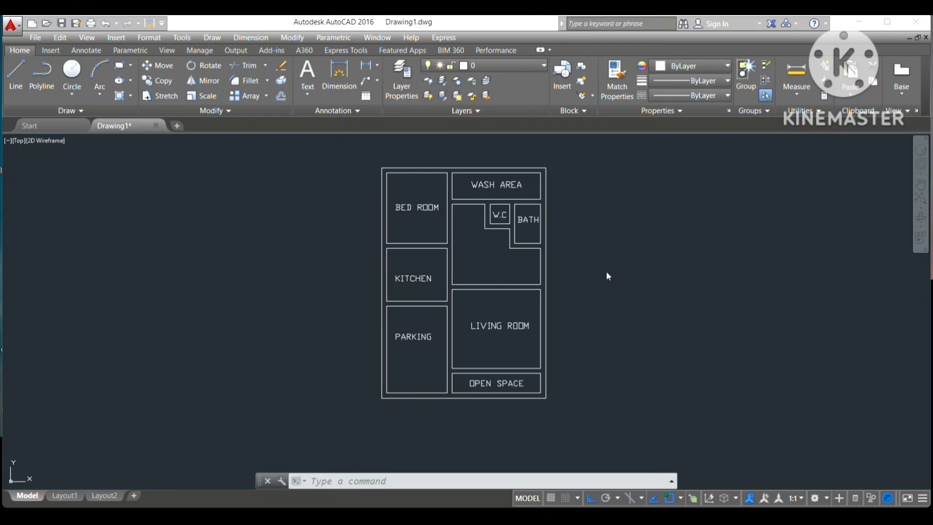
{"action": "left_click", "coordinate": [512, 326]}
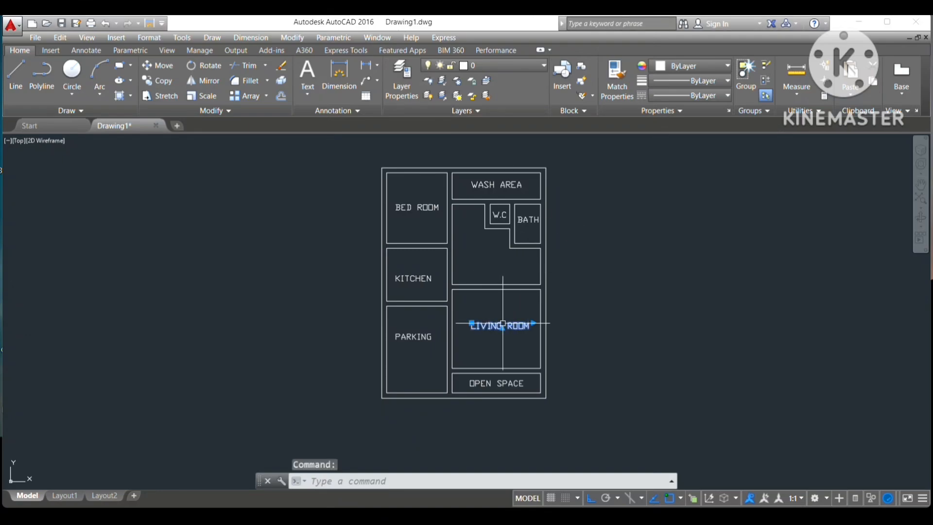
{"action": "right_click", "coordinate": [515, 329]}
{"action": "left_click", "coordinate": [544, 322]}
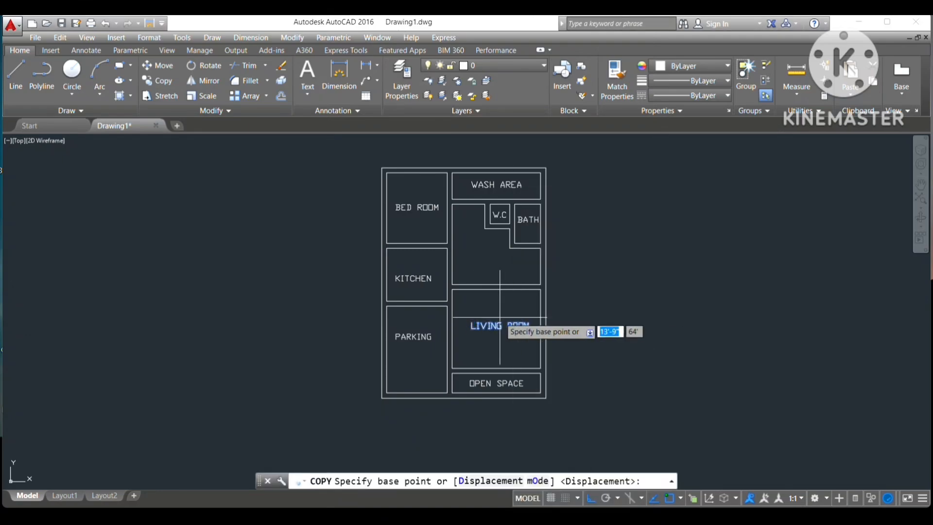
{"action": "left_click", "coordinate": [471, 325]}
{"action": "left_click", "coordinate": [511, 263]}
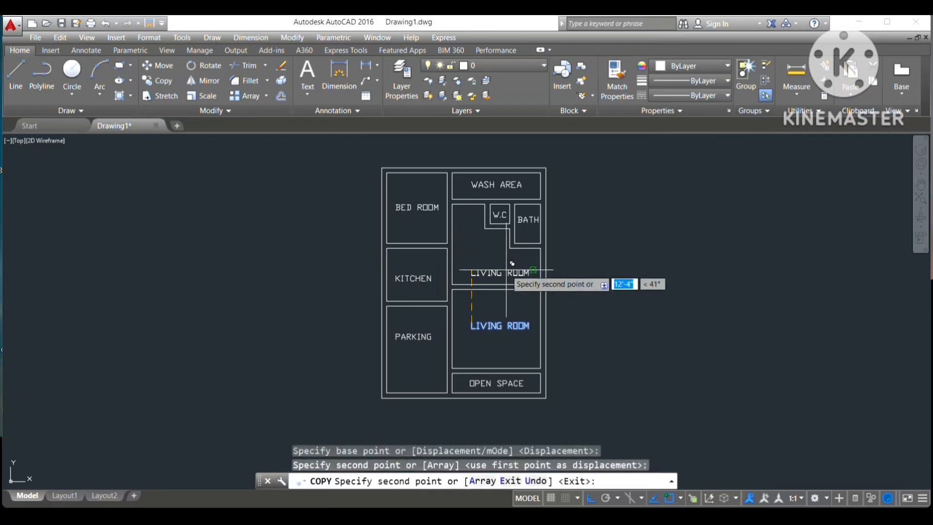
{"action": "key", "text": "Escape"}
Change the copied label in the L-shaped room to STORAGE.
{"action": "double_click", "coordinate": [525, 272]}
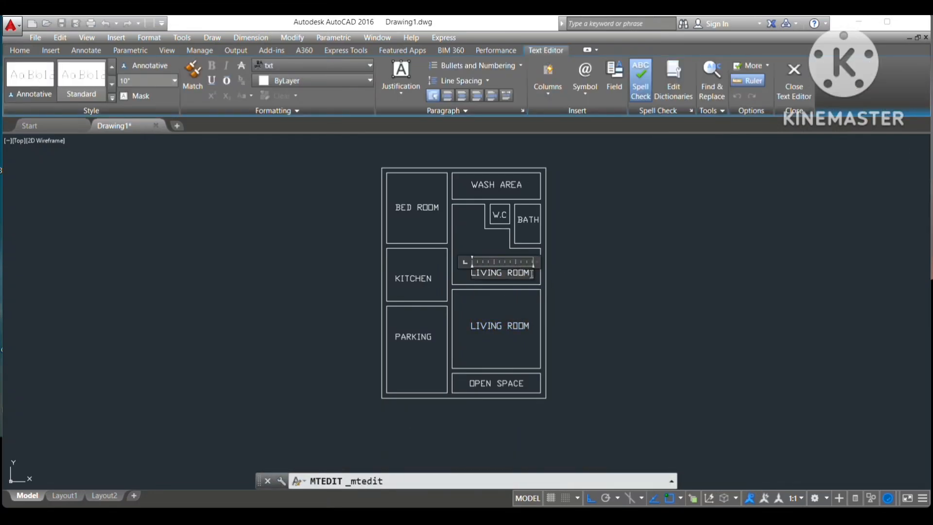
{"action": "key", "text": "BackSpace"}
{"action": "key", "text": "BackSpace"}
{"action": "key", "text": "BackSpace"}
{"action": "key", "text": "BackSpace"}
{"action": "key", "text": "BackSpace"}
{"action": "key", "text": "BackSpace"}
{"action": "key", "text": "BackSpace"}
{"action": "key", "text": "BackSpace"}
{"action": "key", "text": "BackSpace"}
{"action": "key", "text": "BackSpace"}
{"action": "key", "text": "BackSpace"}
{"action": "type", "text": "STORAGE"}
{"action": "left_click", "coordinate": [555, 289]}
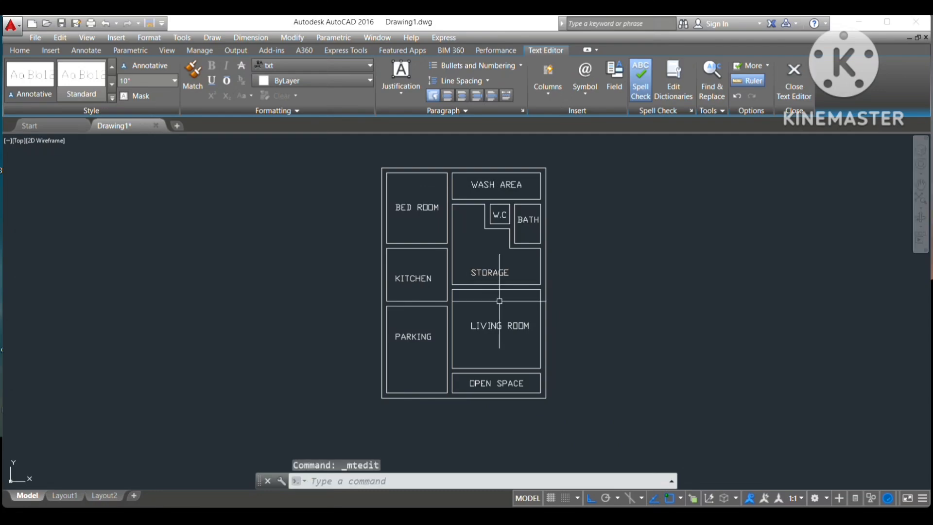
Move the STORAGE label toward the right wall of the L-shaped room, slightly higher.
{"action": "left_click", "coordinate": [486, 272]}
{"action": "left_click_drag", "start_coordinate": [485, 273], "coordinate": [514, 268]}
{"action": "key", "text": "Escape"}
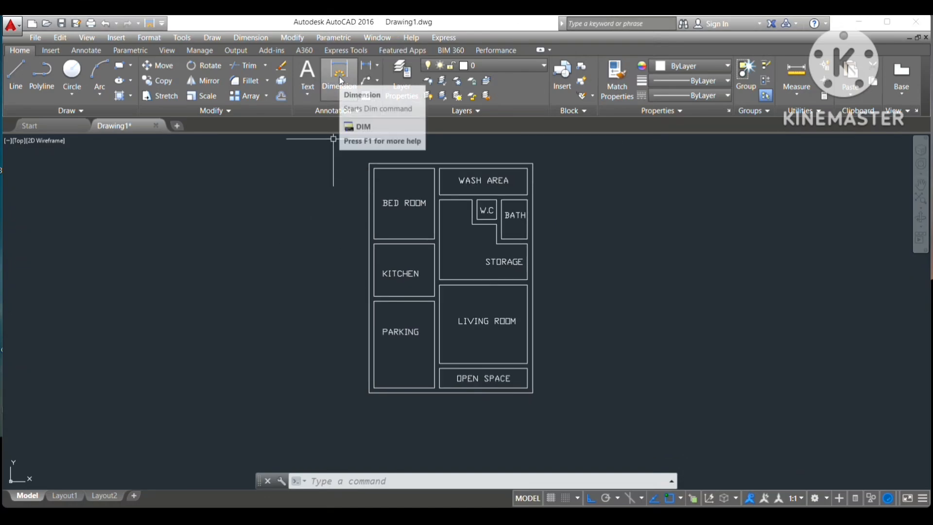
Dimension the bedroom's inner width, placing the dimension line just below its top wall.
{"action": "left_click", "coordinate": [339, 92]}
{"action": "scroll", "coordinate": [388, 198], "scroll_direction": "up", "scroll_amount": 2}
{"action": "middle_click_drag", "start_coordinate": [385, 179], "coordinate": [371, 213]}
{"action": "left_click", "coordinate": [349, 184]}
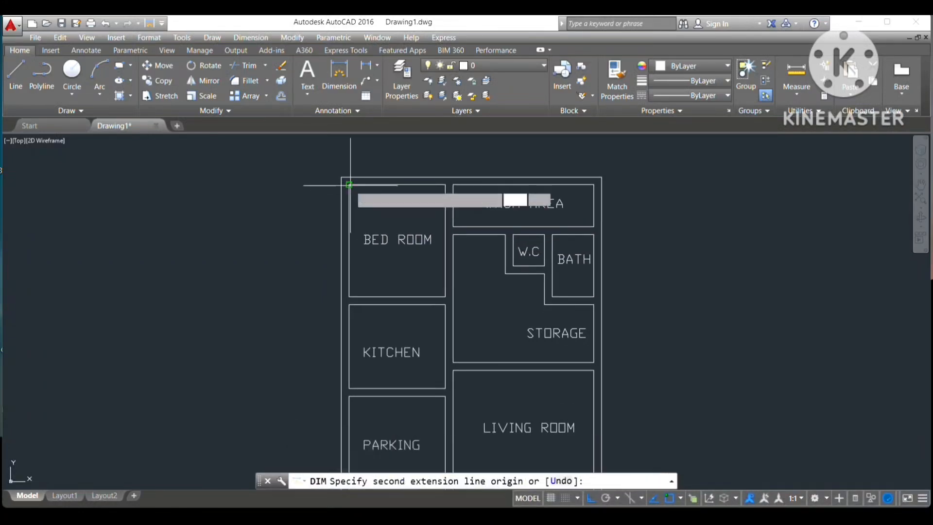
{"action": "left_click", "coordinate": [445, 185]}
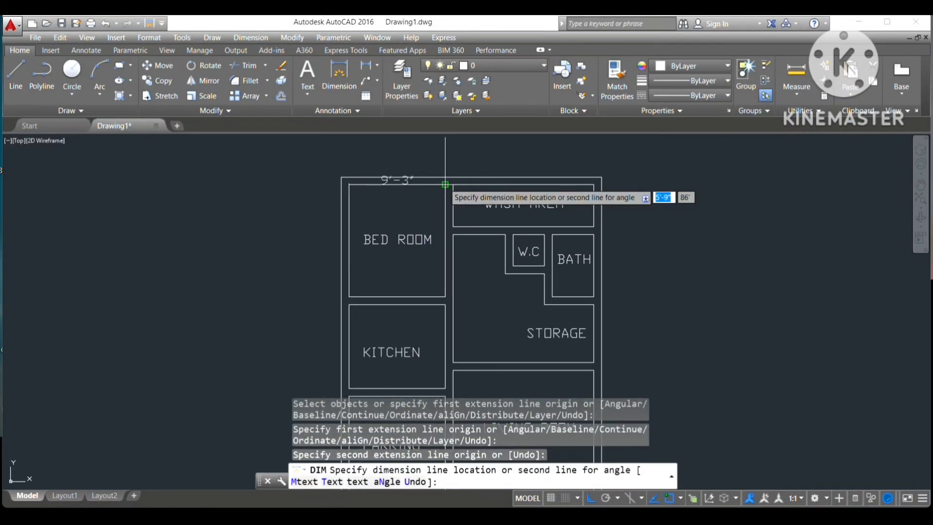
{"action": "left_click", "coordinate": [400, 197]}
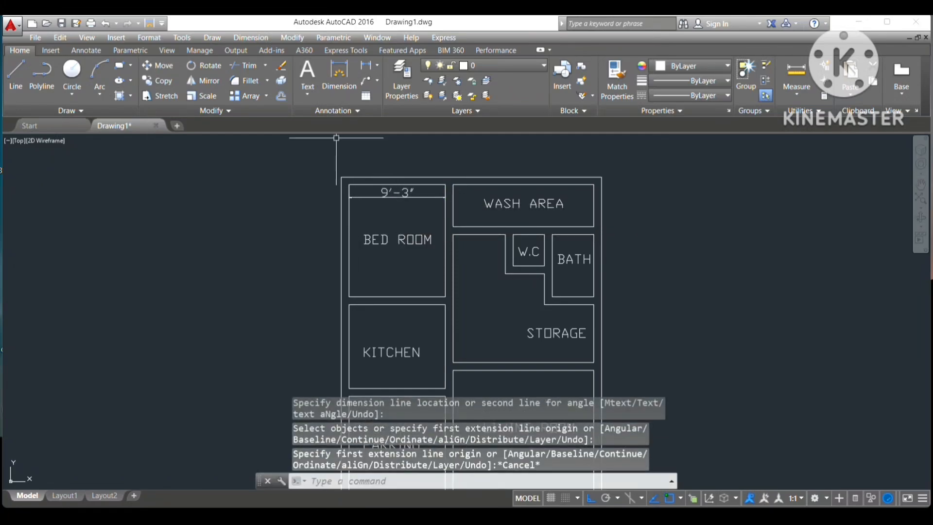
Dimension the bedroom's inner length, placing the dimension line just inside its left wall.
{"action": "left_click", "coordinate": [340, 73]}
{"action": "left_click", "coordinate": [350, 185]}
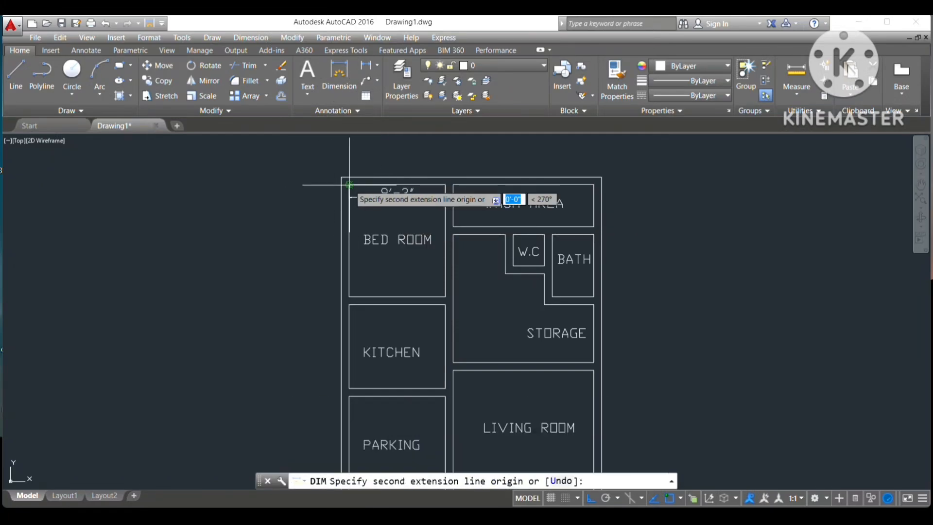
{"action": "left_click", "coordinate": [350, 296]}
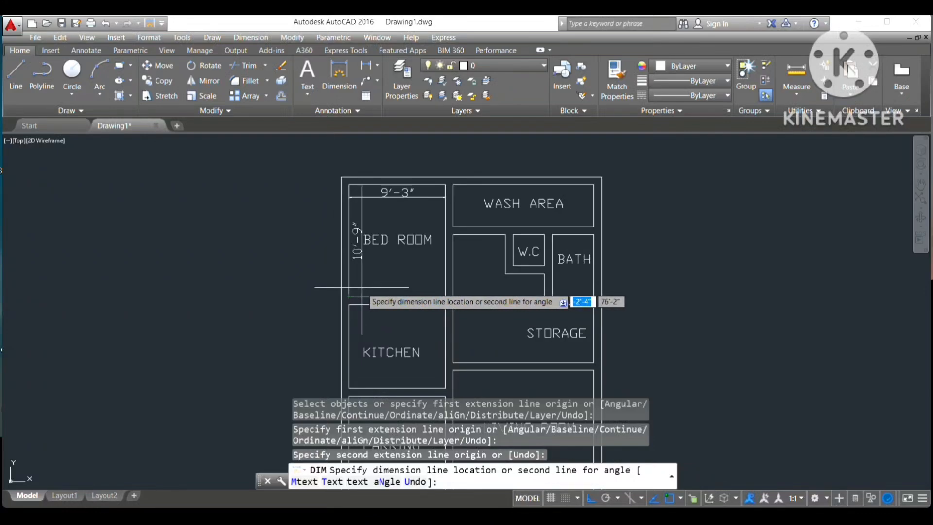
{"action": "left_click", "coordinate": [361, 288]}
{"action": "key", "text": "Escape"}
Dimension the overall outer width of the house, placing the dimension line above the plan.
{"action": "scroll", "coordinate": [403, 266], "scroll_direction": "down", "scroll_amount": 3}
{"action": "middle_click_drag", "start_coordinate": [389, 305], "coordinate": [389, 237]}
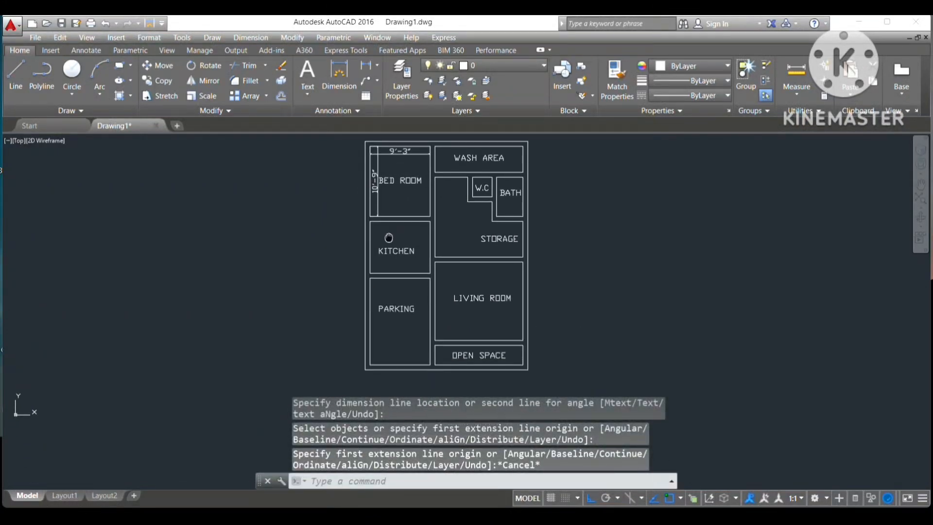
{"action": "scroll", "coordinate": [372, 208], "scroll_direction": "up", "scroll_amount": 3}
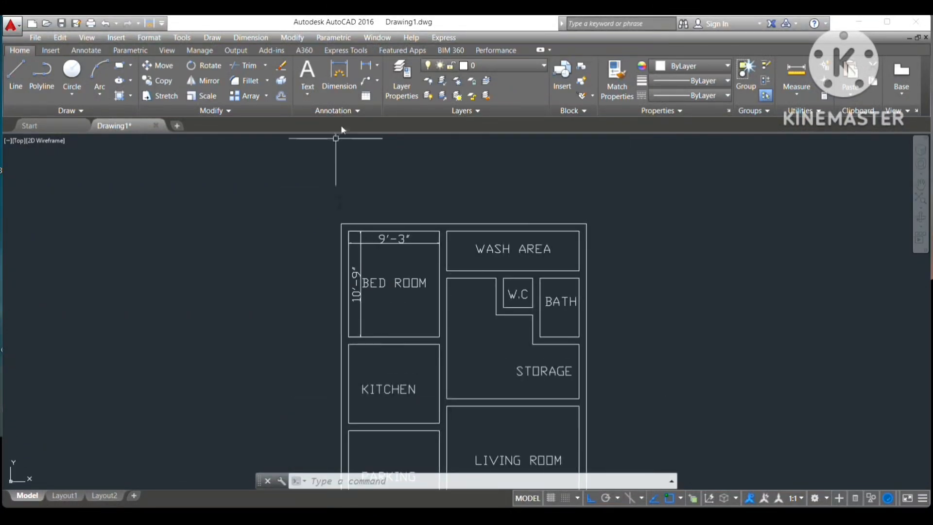
{"action": "left_click", "coordinate": [345, 74]}
{"action": "key", "text": "Return"}
{"action": "left_click", "coordinate": [342, 224]}
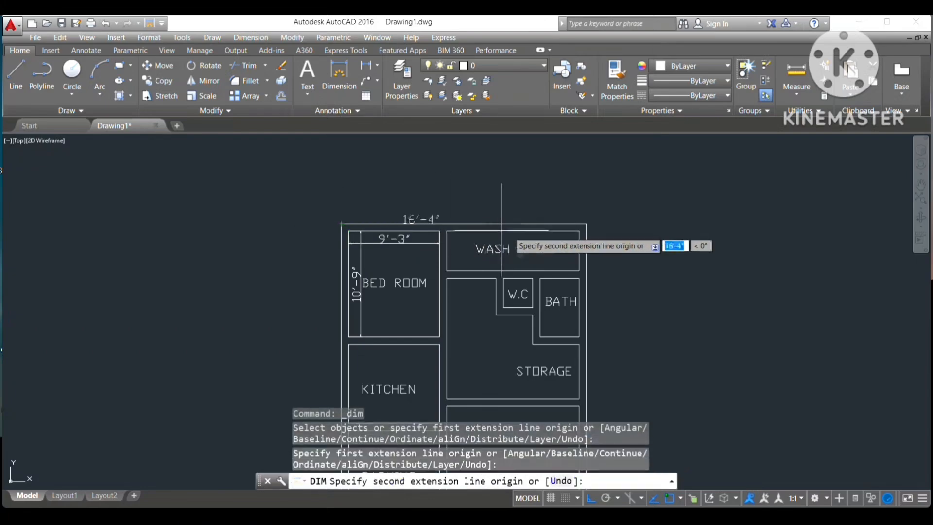
{"action": "left_click", "coordinate": [587, 224]}
{"action": "left_click", "coordinate": [582, 201]}
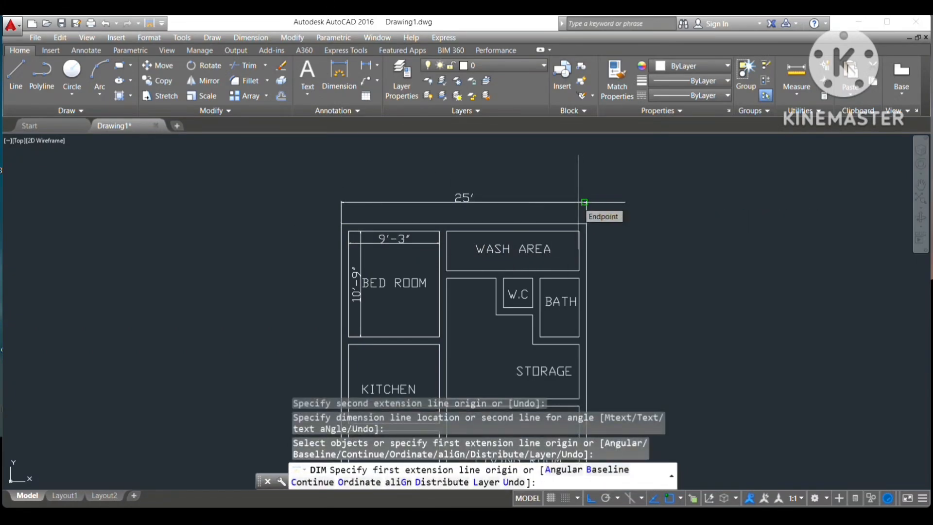
{"action": "key", "text": "Escape"}
Dimension the overall outer length of the house, placing the dimension line outside the right wall.
{"action": "scroll", "coordinate": [628, 212], "scroll_direction": "down", "scroll_amount": 2}
{"action": "middle_click_drag", "start_coordinate": [630, 244], "coordinate": [500, 210]}
{"action": "scroll", "coordinate": [501, 207], "scroll_direction": "up", "scroll_amount": 1}
{"action": "left_click", "coordinate": [334, 87]}
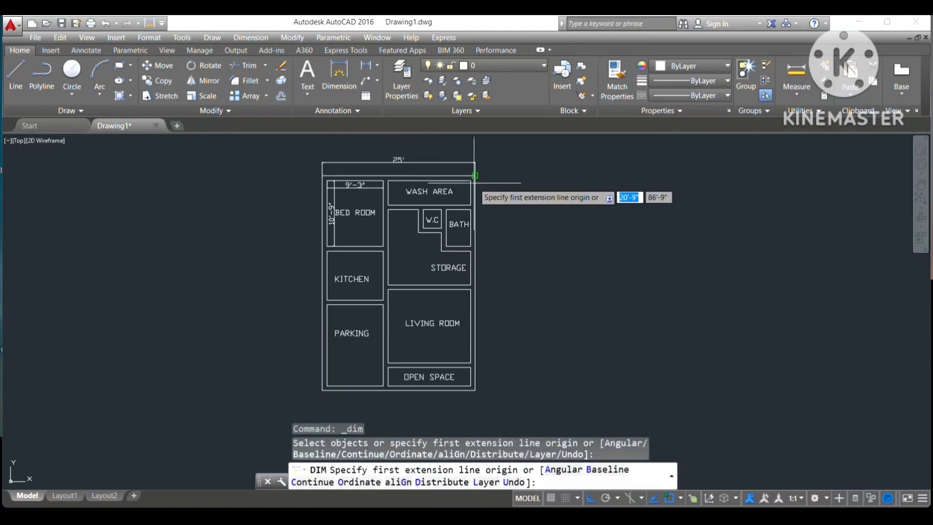
{"action": "left_click", "coordinate": [475, 176]}
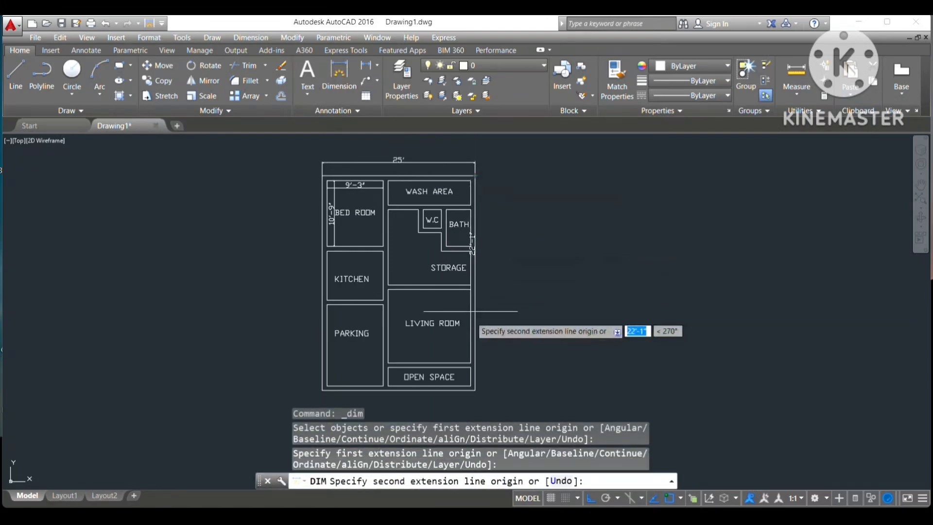
{"action": "left_click", "coordinate": [475, 389]}
{"action": "left_click", "coordinate": [494, 389]}
{"action": "key", "text": "Escape"}
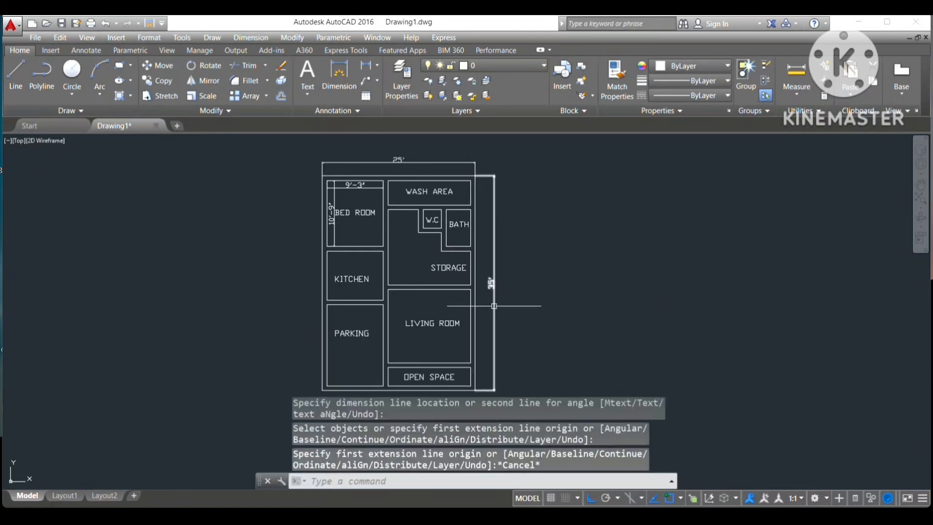
Inspect the overall length dimension's text and review the ISO-25 dimension style's text height and fraction height scale.
{"action": "scroll", "coordinate": [489, 277], "scroll_direction": "up", "scroll_amount": 4}
{"action": "left_click", "coordinate": [487, 264]}
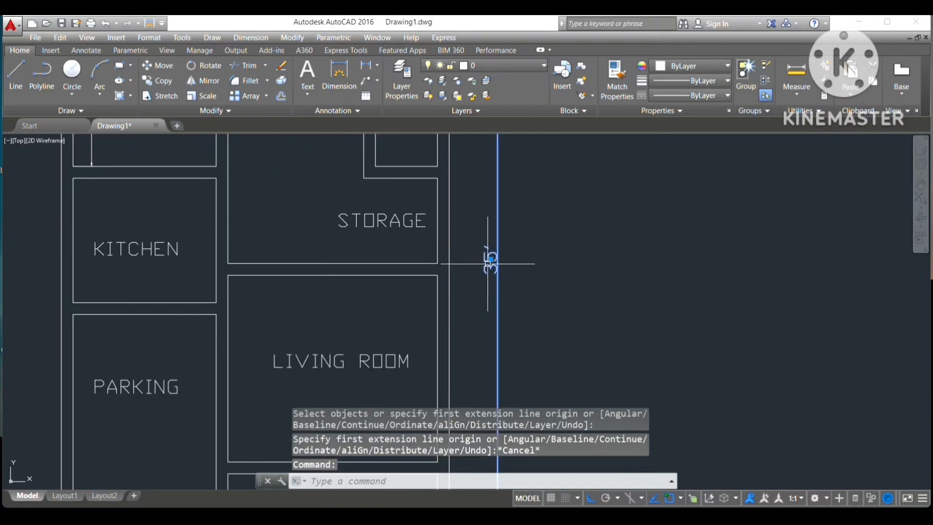
{"action": "key", "text": "Escape"}
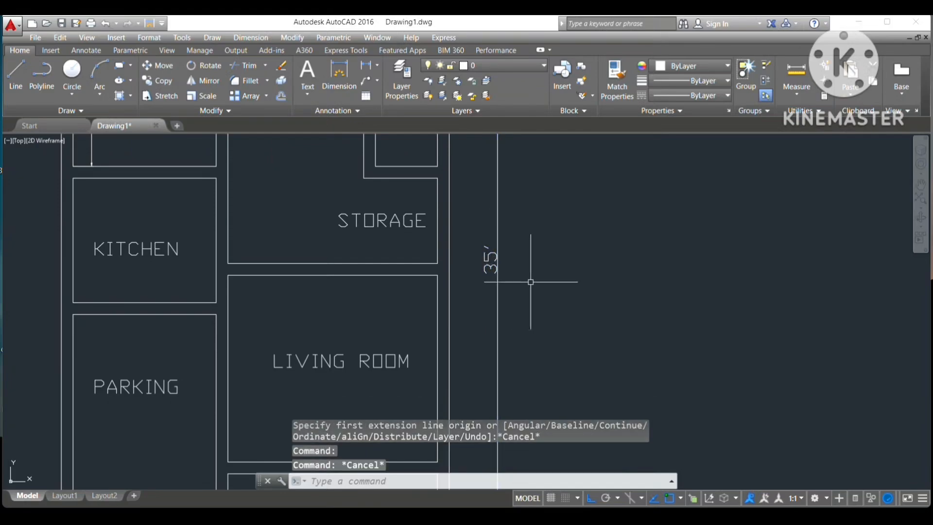
{"action": "type", "text": "D"}
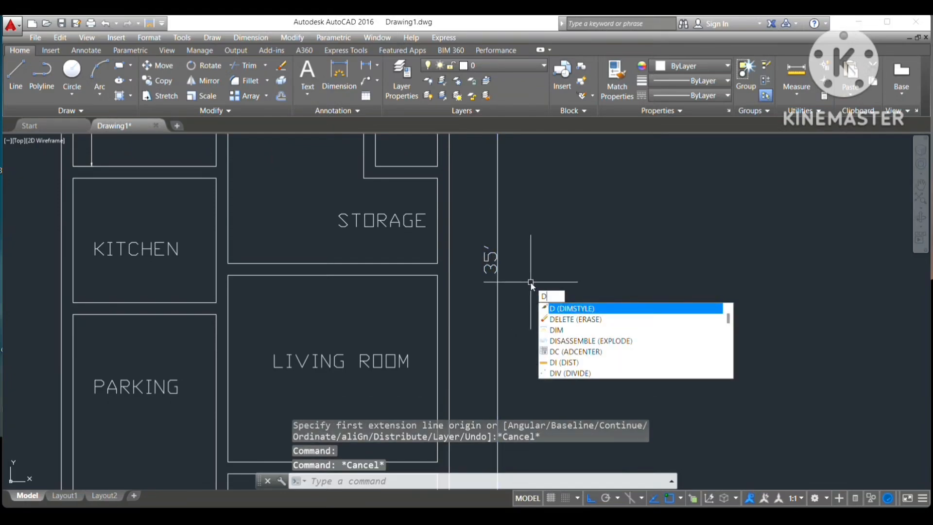
{"action": "key", "text": "Return"}
{"action": "left_click", "coordinate": [601, 242]}
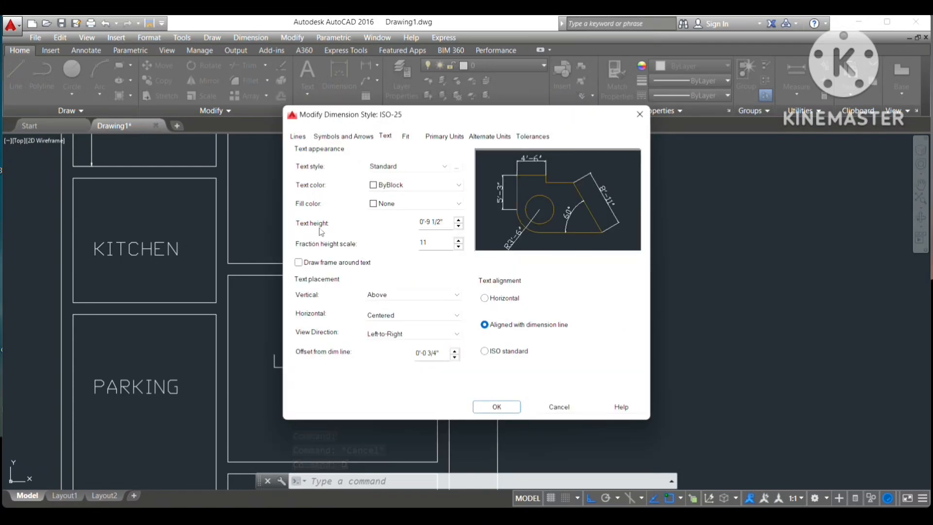
{"action": "left_click", "coordinate": [458, 220]}
{"action": "left_click", "coordinate": [458, 226]}
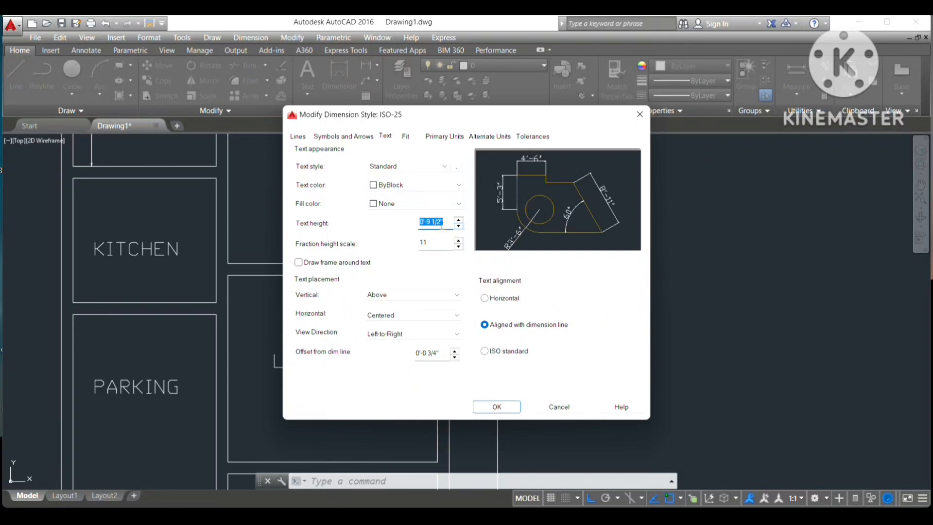
{"action": "left_click", "coordinate": [458, 247]}
{"action": "left_click", "coordinate": [458, 241]}
{"action": "left_click", "coordinate": [497, 407]}
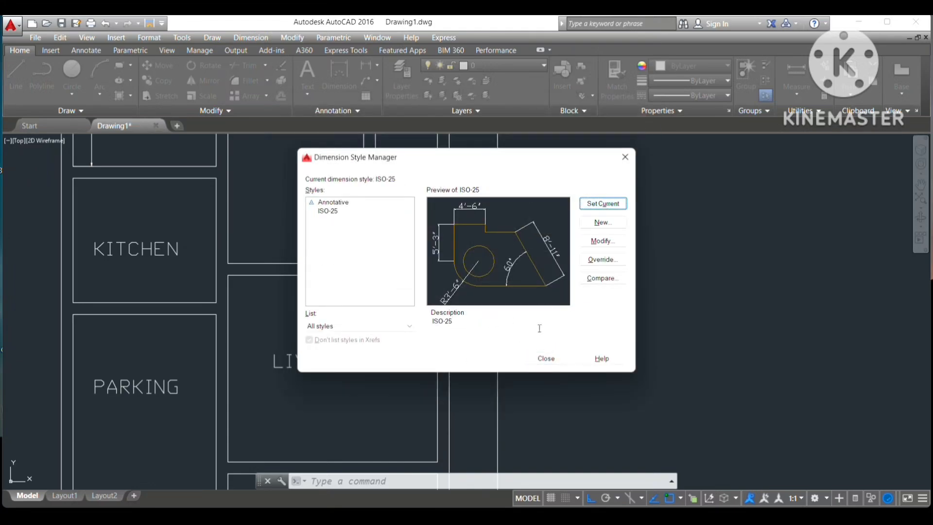